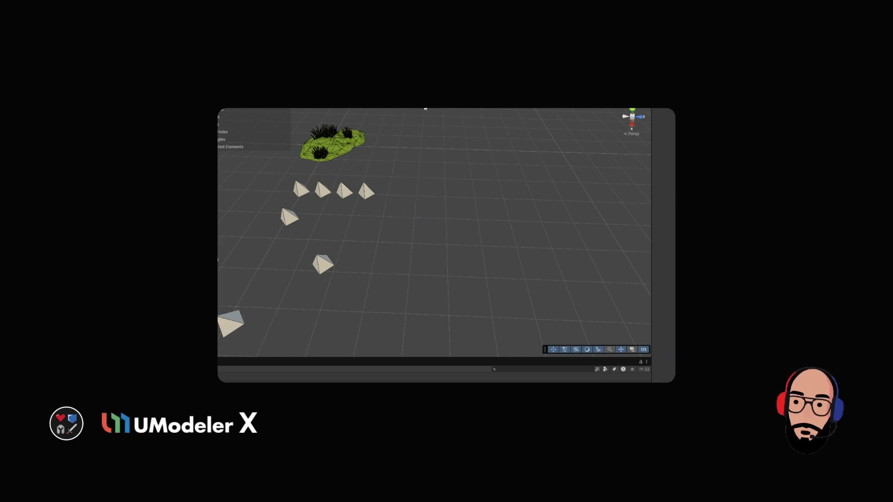
- Draw a box primitive on the open grid beside the group of cones
{"action": "left_click", "coordinate": [424, 109]}
{"action": "middle_click_drag", "start_coordinate": [525, 251], "coordinate": [472, 253]}
{"action": "left_click_drag", "start_coordinate": [464, 213], "coordinate": [515, 248]}
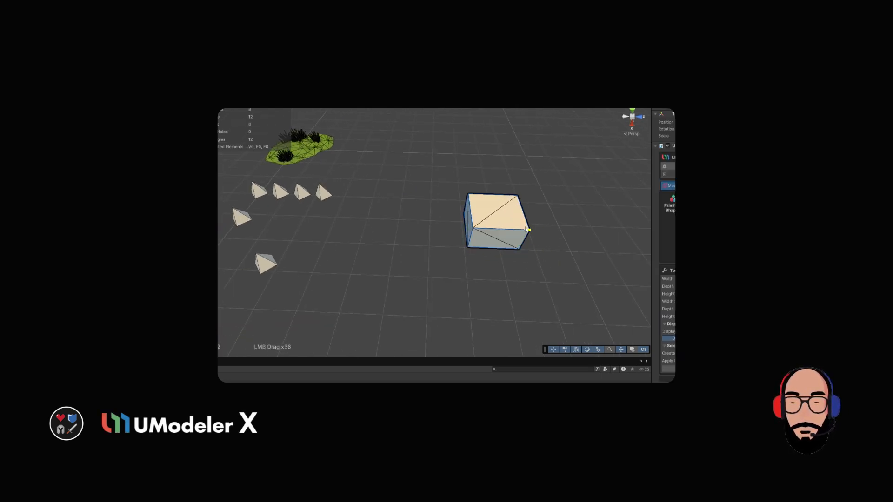
{"action": "left_click", "coordinate": [534, 216]}
{"action": "middle_click_drag", "start_coordinate": [487, 203], "coordinate": [496, 222]}
{"action": "key", "text": "Escape"}
- Run a Linear Array of the small slab from the smaller box up to the larger box's upper corner
{"action": "mouse_move", "coordinate": [538, 234]}
{"action": "left_mouse_down", "text": "shift"}
{"action": "mouse_move", "coordinate": [367, 241]}
{"action": "mouse_move", "coordinate": [424, 203]}
{"action": "mouse_move", "coordinate": [412, 227]}
{"action": "mouse_move", "coordinate": [423, 256]}
{"action": "mouse_move", "coordinate": [572, 251]}
{"action": "mouse_move", "coordinate": [458, 237]}
{"action": "mouse_move", "coordinate": [504, 260]}
{"action": "mouse_move", "coordinate": [434, 237]}
{"action": "mouse_move", "coordinate": [385, 277]}
{"action": "mouse_move", "coordinate": [446, 270]}
{"action": "mouse_move", "coordinate": [442, 239]}
{"action": "mouse_move", "coordinate": [514, 229]}
{"action": "mouse_move", "coordinate": [513, 154]}
{"action": "left_mouse_up", "text": "shift"}
{"action": "left_click", "coordinate": [372, 186]}
{"action": "left_click", "coordinate": [424, 108]}
{"action": "key", "text": "Escape"}
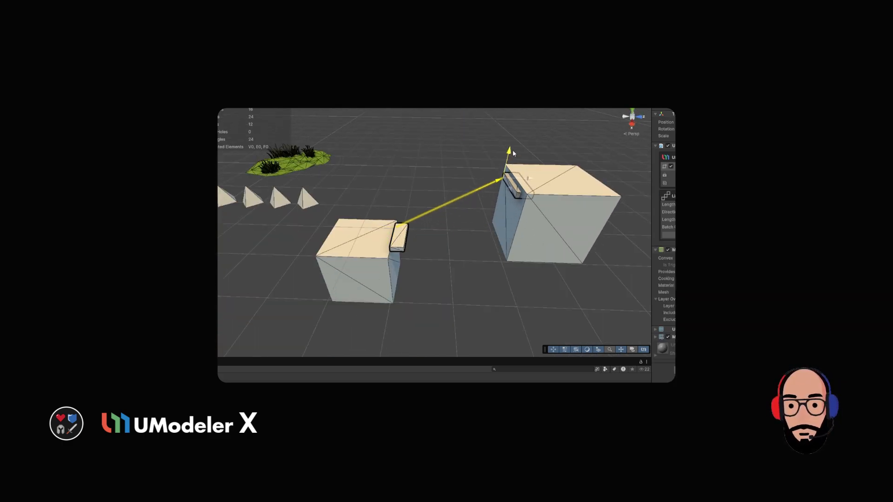
- Increase the slab array's batch count to fill the gap between the two boxes with stepping slabs
{"action": "left_click_drag", "start_coordinate": [513, 186], "coordinate": [516, 205], "text": "alt"}
{"action": "left_click_drag", "start_coordinate": [668, 227], "coordinate": [674, 227]}
{"action": "left_click_drag", "start_coordinate": [458, 234], "coordinate": [440, 212], "text": "alt"}
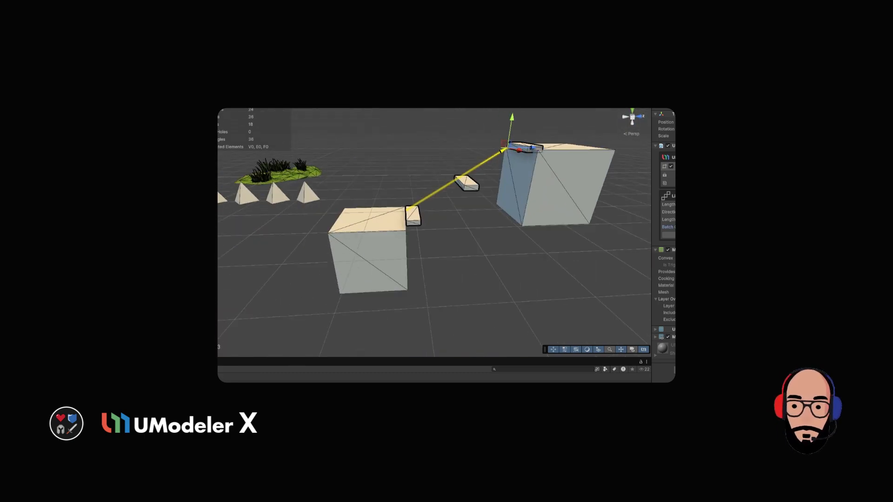
{"action": "left_click_drag", "start_coordinate": [673, 226], "coordinate": [675, 227]}
{"action": "scroll", "coordinate": [516, 186], "scroll_direction": "down", "scroll_amount": 3}
{"action": "left_click_drag", "start_coordinate": [516, 186], "coordinate": [548, 205], "text": "alt"}
{"action": "mouse_move", "coordinate": [498, 213]}
{"action": "left_mouse_down"}
{"action": "mouse_move", "coordinate": [480, 213]}
{"action": "mouse_move", "coordinate": [500, 213]}
{"action": "left_mouse_up"}
- Adjust the length of the four-cone linear array by moving its end handle along the row
{"action": "left_click_drag", "start_coordinate": [539, 298], "coordinate": [488, 248], "text": "alt"}
{"action": "right_click_drag", "start_coordinate": [489, 247], "coordinate": [459, 254], "text": "alt"}
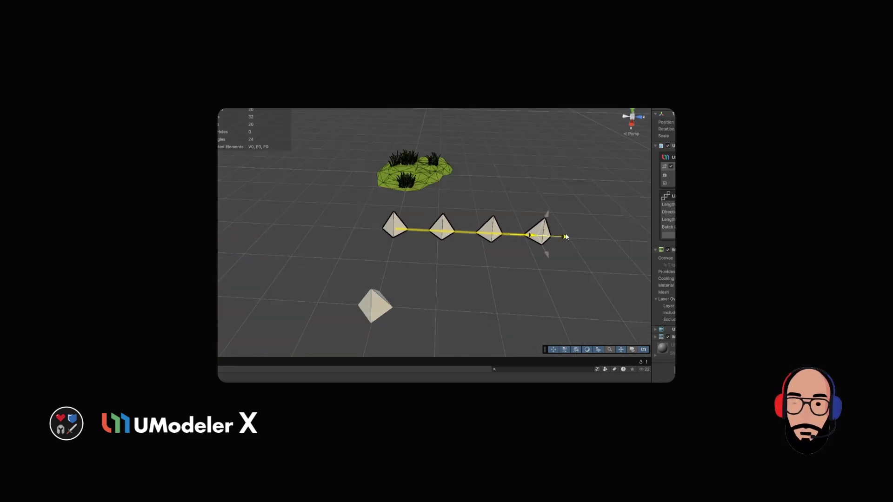
{"action": "left_click_drag", "start_coordinate": [535, 232], "coordinate": [446, 237], "text": "alt"}
{"action": "scroll", "coordinate": [495, 228], "scroll_direction": "down", "scroll_amount": 3}
{"action": "scroll", "coordinate": [461, 251], "scroll_direction": "up", "scroll_amount": 3}
{"action": "left_click", "coordinate": [447, 237]}
- Add a Radial Array to the single cone, offset outward into a ring of five cones about the X axis
{"action": "left_click", "coordinate": [385, 255]}
{"action": "left_click_drag", "start_coordinate": [458, 270], "coordinate": [492, 248], "text": "alt"}
{"action": "scroll", "coordinate": [492, 248], "scroll_direction": "up", "scroll_amount": 1}
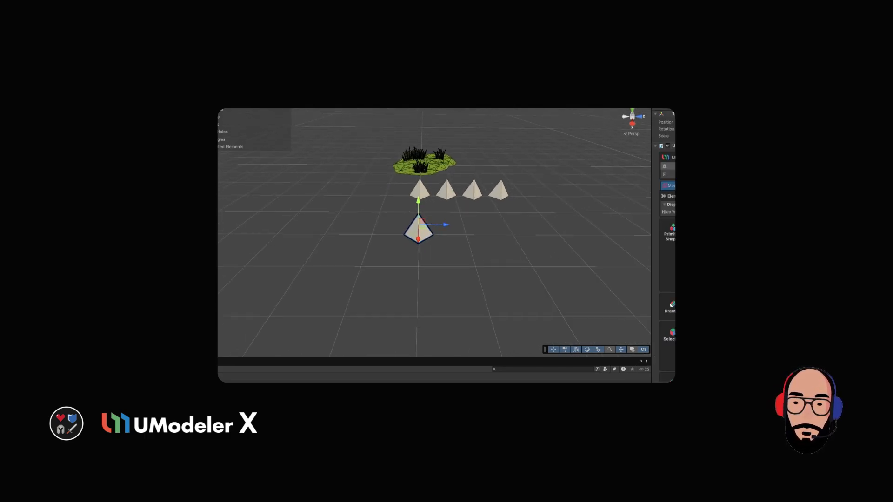
{"action": "left_click_drag", "start_coordinate": [514, 241], "coordinate": [367, 229], "text": "alt"}
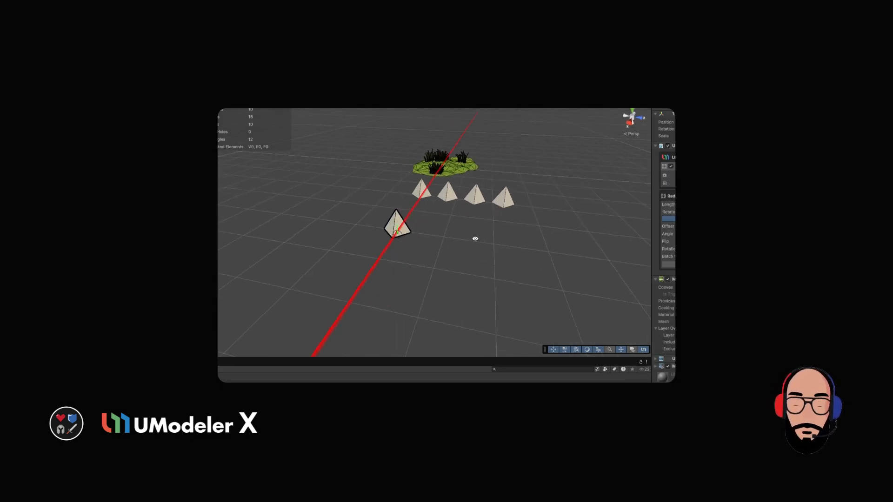
{"action": "scroll", "coordinate": [365, 229], "scroll_direction": "up", "scroll_amount": 3}
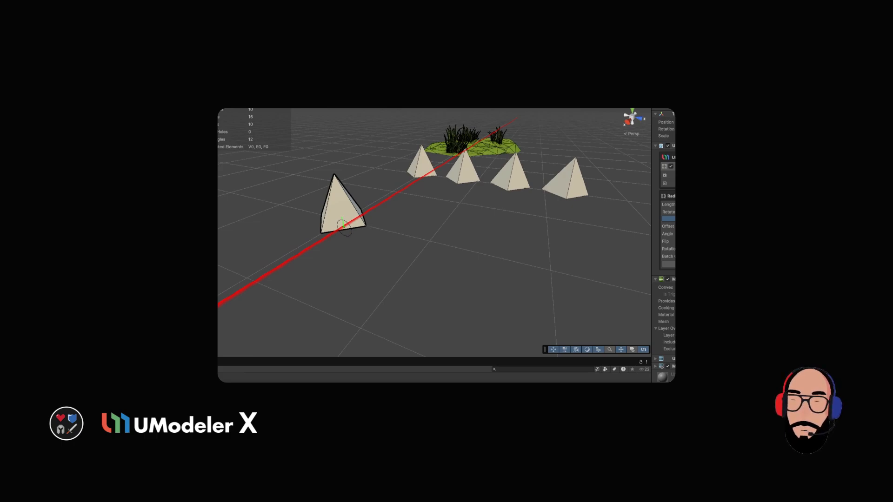
{"action": "left_click_drag", "start_coordinate": [667, 227], "coordinate": [709, 226]}
{"action": "left_click_drag", "start_coordinate": [668, 257], "coordinate": [688, 256]}
{"action": "right_click_drag", "start_coordinate": [473, 263], "coordinate": [437, 263], "text": "alt"}
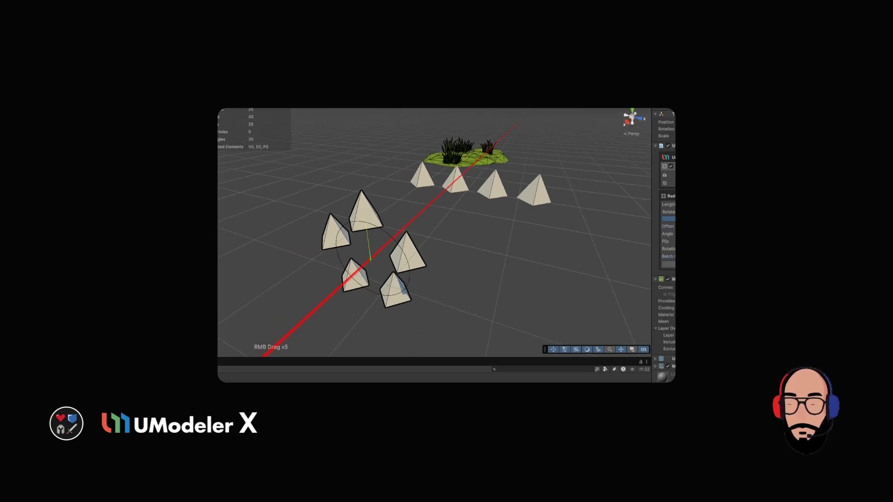
- Rotate the radial array about the Y axis and spread it into a wide partial ring of eleven cones
{"action": "left_click_drag", "start_coordinate": [668, 234], "coordinate": [712, 234]}
{"action": "left_click", "coordinate": [716, 219]}
{"action": "middle_click_drag", "start_coordinate": [372, 200], "coordinate": [451, 223]}
{"action": "left_click_drag", "start_coordinate": [451, 223], "coordinate": [486, 251], "text": "alt"}
{"action": "left_click_drag", "start_coordinate": [668, 226], "coordinate": [702, 227]}
{"action": "scroll", "coordinate": [434, 233], "scroll_direction": "down", "scroll_amount": 4}
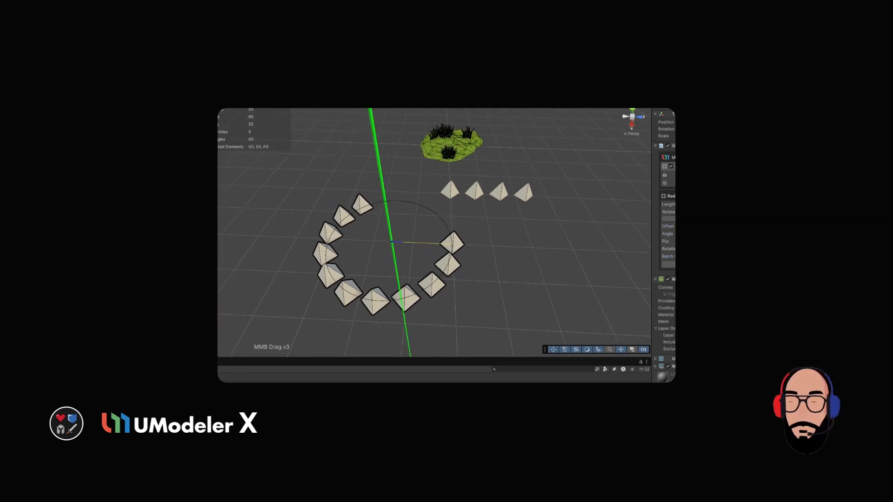
- Reduce the radial array to four cones spaced around the full circle and deselect it
{"action": "mouse_move", "coordinate": [668, 256]}
{"action": "left_mouse_down"}
{"action": "mouse_move", "coordinate": [647, 257]}
{"action": "mouse_move", "coordinate": [669, 257]}
{"action": "left_mouse_up"}
{"action": "middle_click_drag", "start_coordinate": [446, 255], "coordinate": [474, 273]}
{"action": "key", "text": "w"}
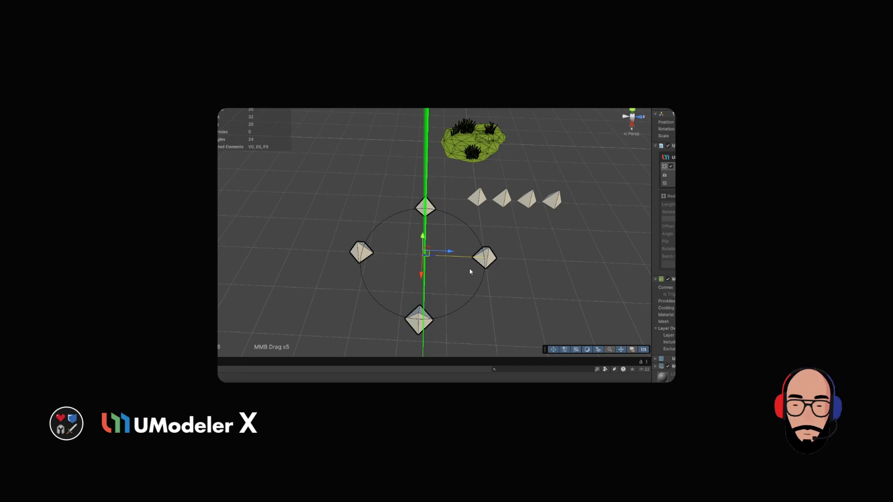
{"action": "left_click_drag", "start_coordinate": [470, 271], "coordinate": [440, 267], "text": "alt"}
{"action": "middle_click_drag", "start_coordinate": [512, 195], "coordinate": [426, 208]}
{"action": "left_click_drag", "start_coordinate": [426, 208], "coordinate": [419, 219], "text": "alt"}
{"action": "left_click", "coordinate": [473, 225]}
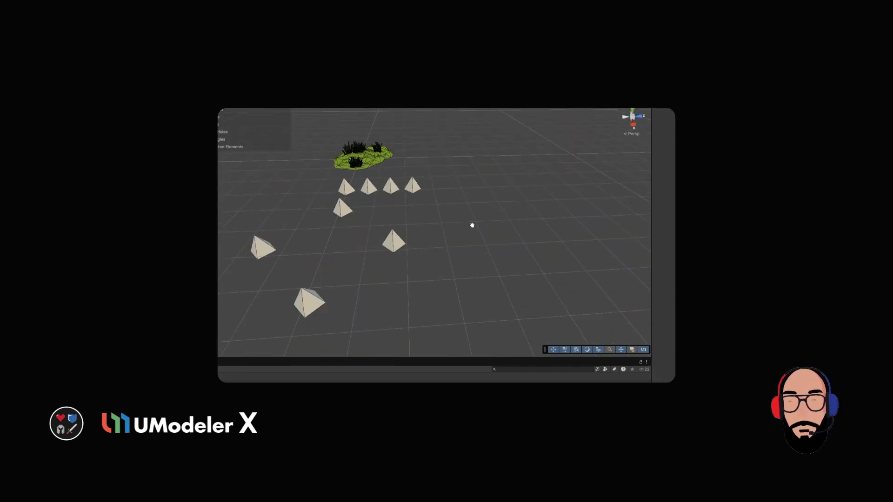
- Set the rotate axis of the five-cone radial array to Y and adjust its angle
{"action": "key", "text": "alt+x"}
{"action": "scroll", "coordinate": [449, 198], "scroll_direction": "up", "scroll_amount": 2}
{"action": "left_click_drag", "start_coordinate": [668, 234], "coordinate": [698, 234]}
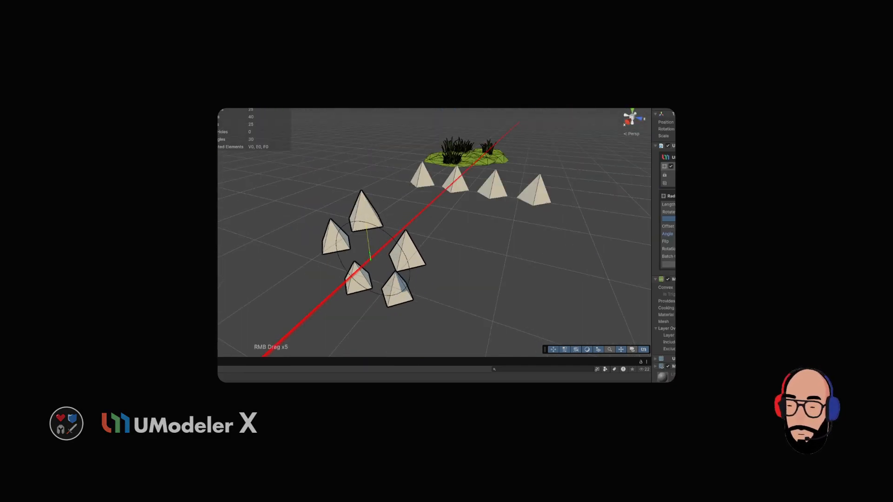
{"action": "left_click", "coordinate": [674, 218]}
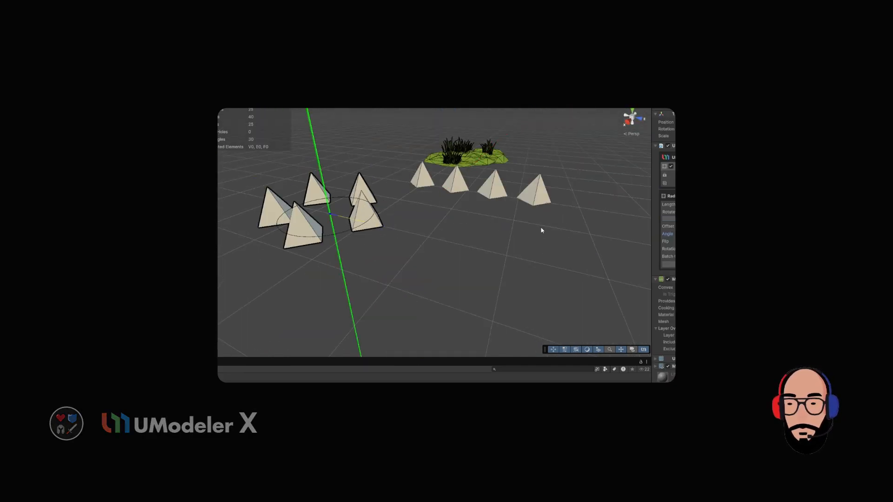
{"action": "left_click_drag", "start_coordinate": [540, 228], "coordinate": [456, 248], "text": "alt"}
- Widen the offset of the Y-axis radial array and lower its batch count to four cones
{"action": "mouse_move", "coordinate": [669, 227]}
{"action": "left_mouse_down"}
{"action": "mouse_move", "coordinate": [662, 227]}
{"action": "mouse_move", "coordinate": [681, 256]}
{"action": "mouse_move", "coordinate": [661, 234]}
{"action": "left_mouse_up"}
{"action": "mouse_move", "coordinate": [668, 227]}
{"action": "left_mouse_down"}
{"action": "mouse_move", "coordinate": [675, 226]}
{"action": "mouse_move", "coordinate": [658, 256]}
{"action": "mouse_move", "coordinate": [674, 233]}
{"action": "left_mouse_up"}
{"action": "scroll", "coordinate": [495, 244], "scroll_direction": "down", "scroll_amount": 3}
{"action": "middle_click_drag", "start_coordinate": [448, 257], "coordinate": [479, 271]}
{"action": "key", "text": "w"}
{"action": "left_click_drag", "start_coordinate": [479, 271], "coordinate": [437, 266], "text": "alt"}
{"action": "middle_click_drag", "start_coordinate": [437, 266], "coordinate": [309, 288]}
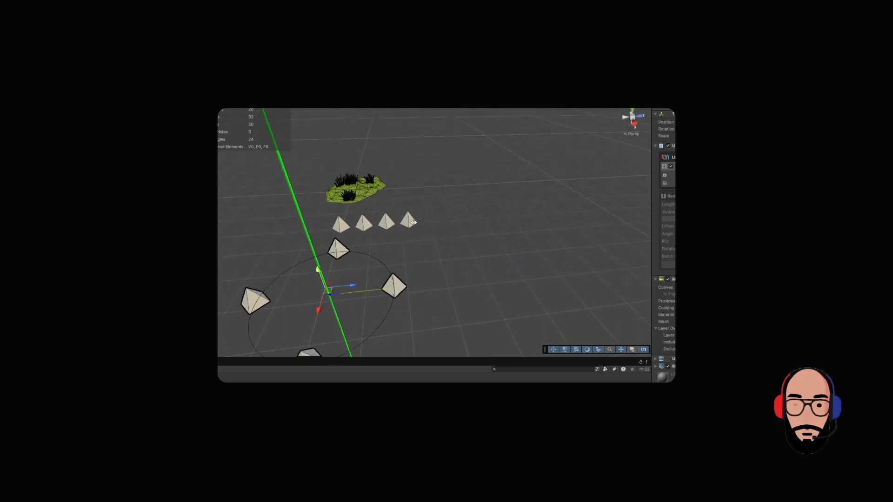
{"action": "left_click", "coordinate": [466, 219]}
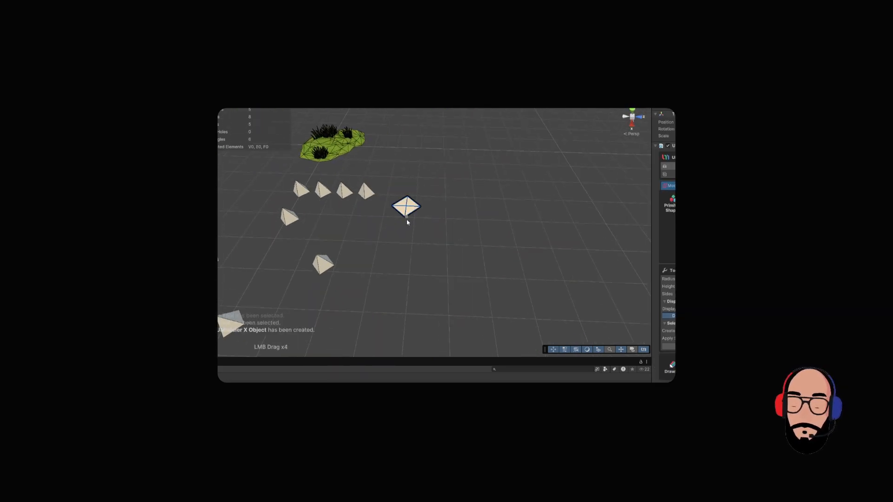
{"action": "left_click_drag", "start_coordinate": [406, 221], "coordinate": [407, 196]}
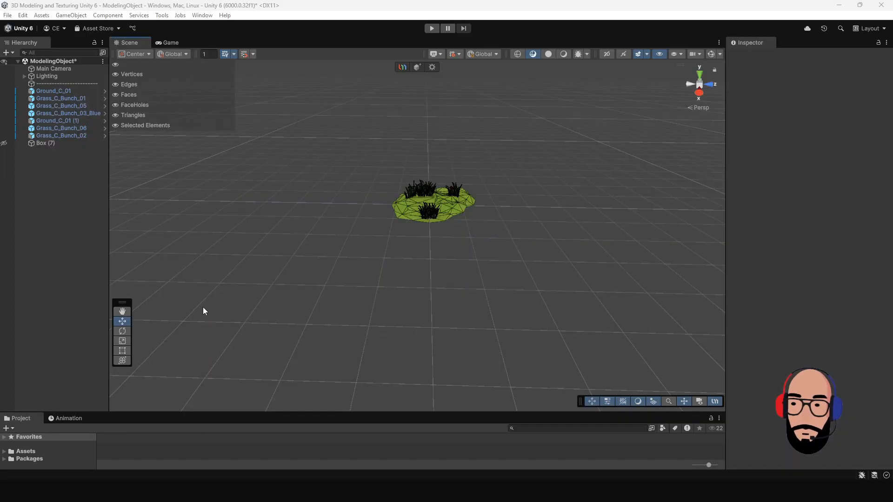
- Create a four-sided cone in front of the grass patch, with radius about 0.3 and height about 0.47
{"action": "scroll", "coordinate": [467, 213], "scroll_direction": "up", "scroll_amount": 2}
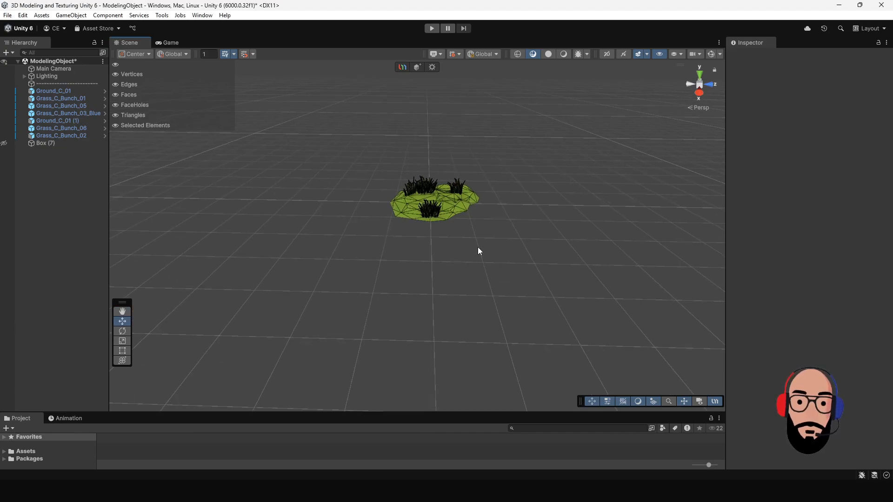
{"action": "middle_click_drag", "start_coordinate": [478, 247], "coordinate": [463, 275]}
{"action": "scroll", "coordinate": [462, 273], "scroll_direction": "down", "scroll_amount": 1}
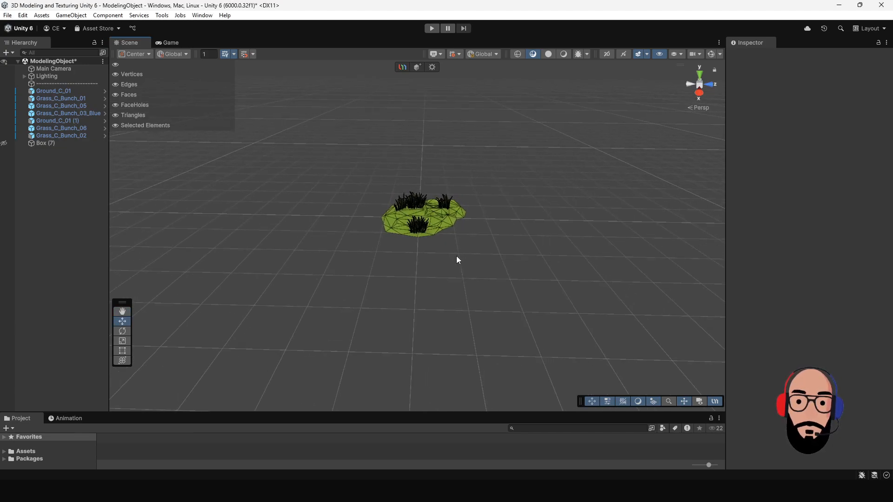
{"action": "left_click", "coordinate": [418, 67]}
{"action": "mouse_move", "coordinate": [476, 317]}
{"action": "right_mouse_down", "text": "alt"}
{"action": "mouse_move", "coordinate": [471, 253]}
{"action": "mouse_move", "coordinate": [488, 307]}
{"action": "right_mouse_up", "text": "alt"}
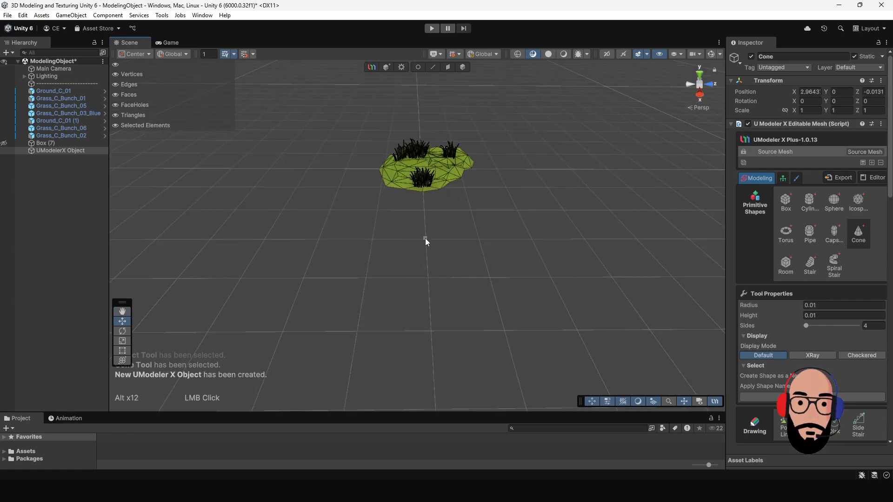
{"action": "left_click_drag", "start_coordinate": [434, 247], "coordinate": [462, 243]}
{"action": "left_click", "coordinate": [436, 225]}
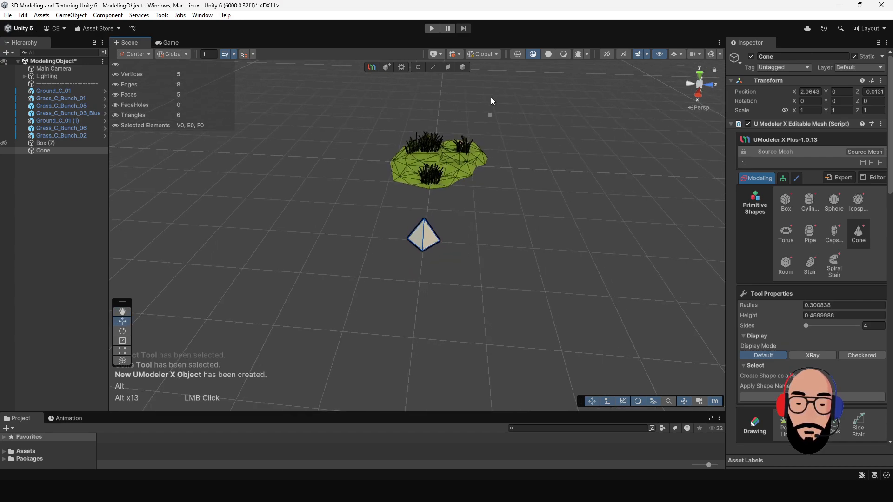
- Duplicate the cone and move the copy away from the grass patch along X, to about X 5
{"action": "left_click", "coordinate": [463, 68]}
{"action": "key", "text": "ctrl+d"}
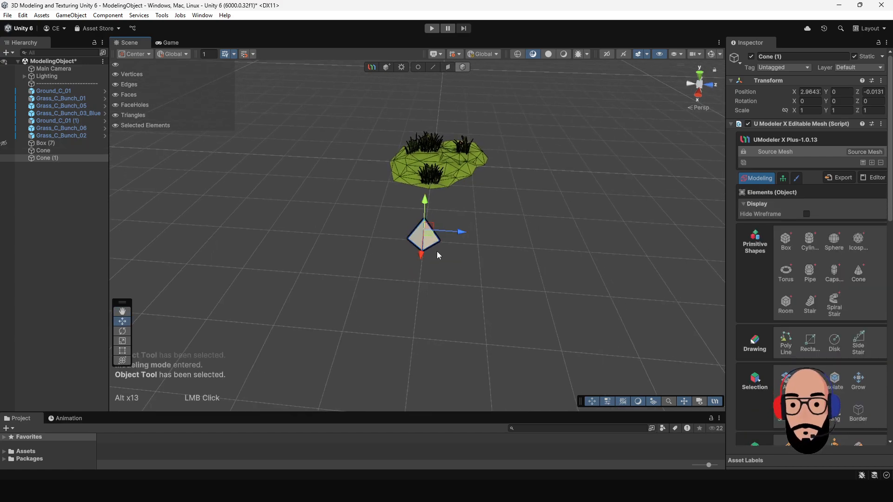
{"action": "left_click_drag", "start_coordinate": [423, 257], "coordinate": [411, 364]}
{"action": "middle_click_drag", "start_coordinate": [452, 272], "coordinate": [424, 299]}
{"action": "left_click_drag", "start_coordinate": [425, 299], "coordinate": [437, 294], "text": "alt"}
- Add a Linear Array modifier to the original cone nearest the grass patch
{"action": "left_click", "coordinate": [403, 274]}
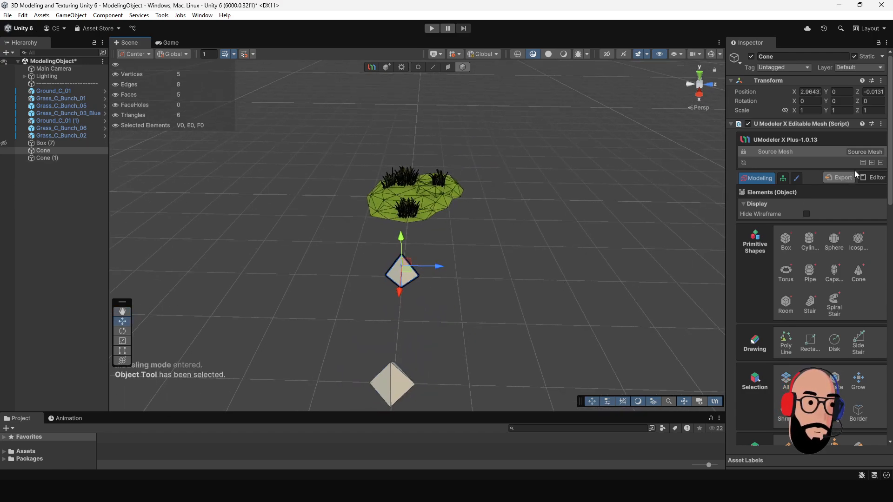
{"action": "left_click", "coordinate": [872, 163]}
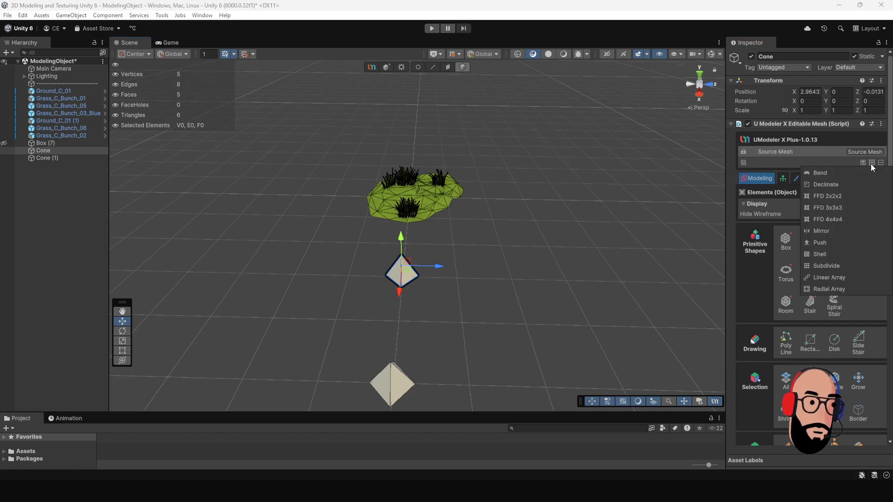
{"action": "left_click", "coordinate": [831, 278]}
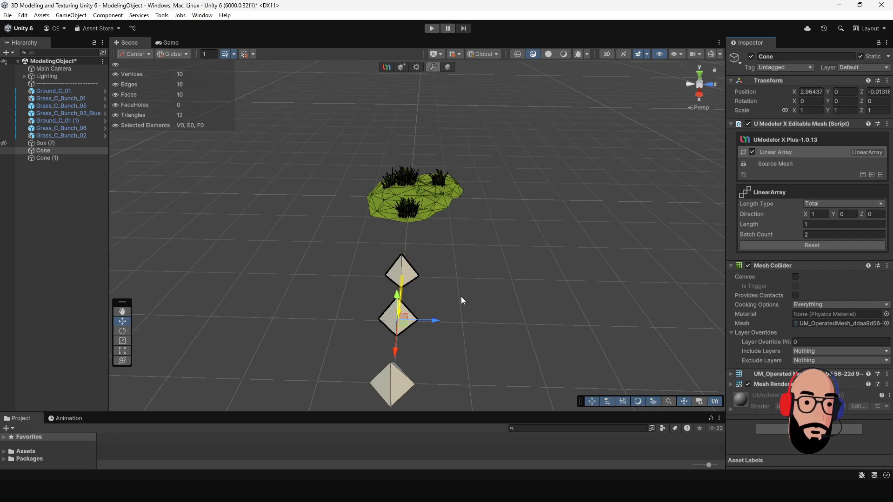
{"action": "middle_click_drag", "start_coordinate": [461, 300], "coordinate": [493, 263], "text": "alt"}
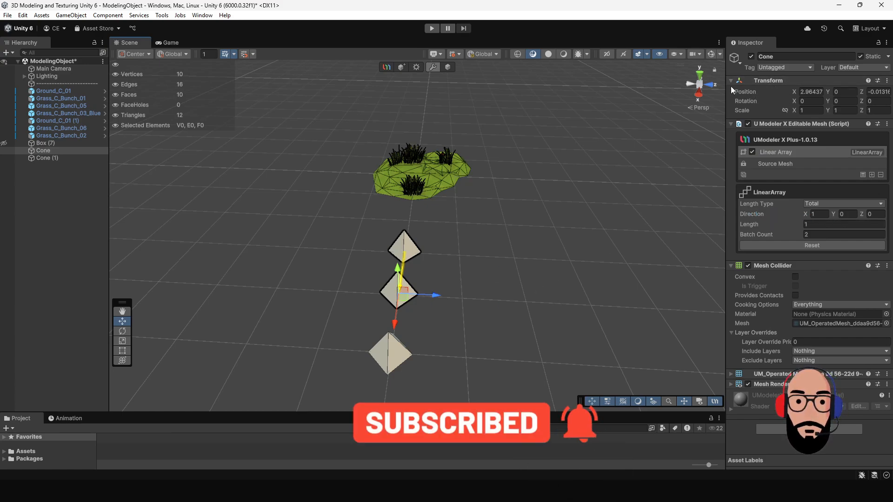
- Set the linear array's direction to X 0 and Z 1
{"action": "left_click", "coordinate": [821, 214]}
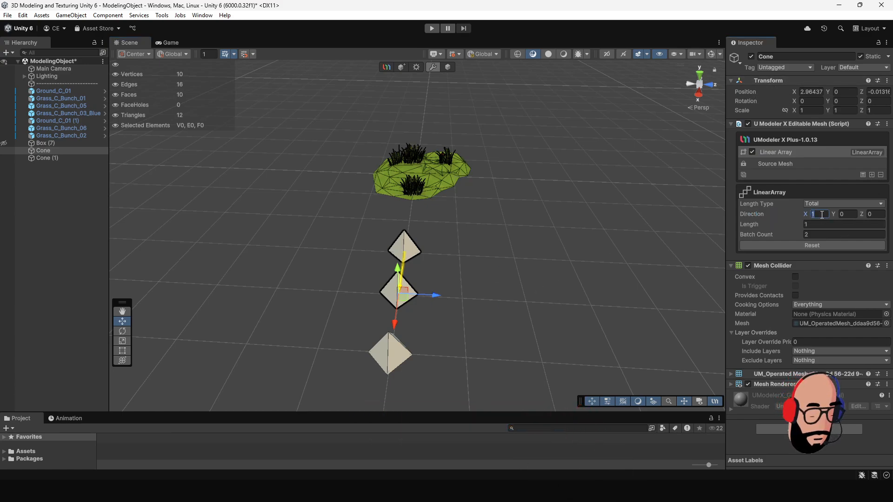
{"action": "type", "text": "0"}
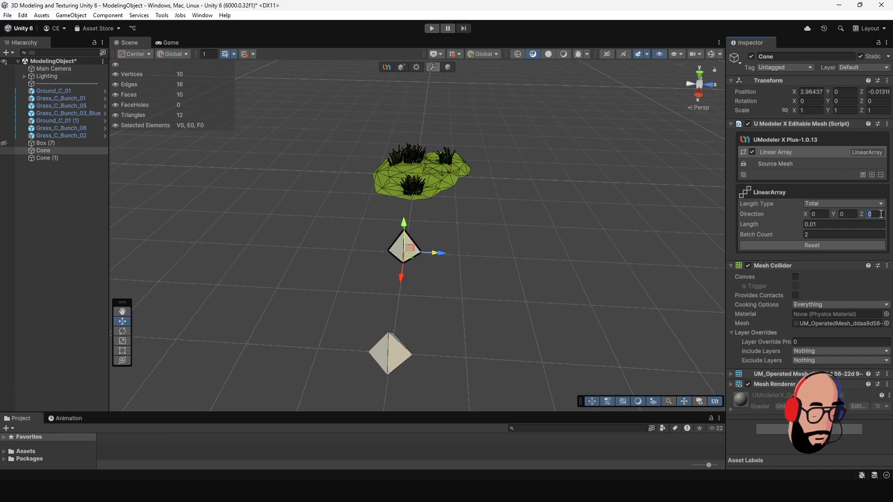
{"action": "type", "text": "1"}
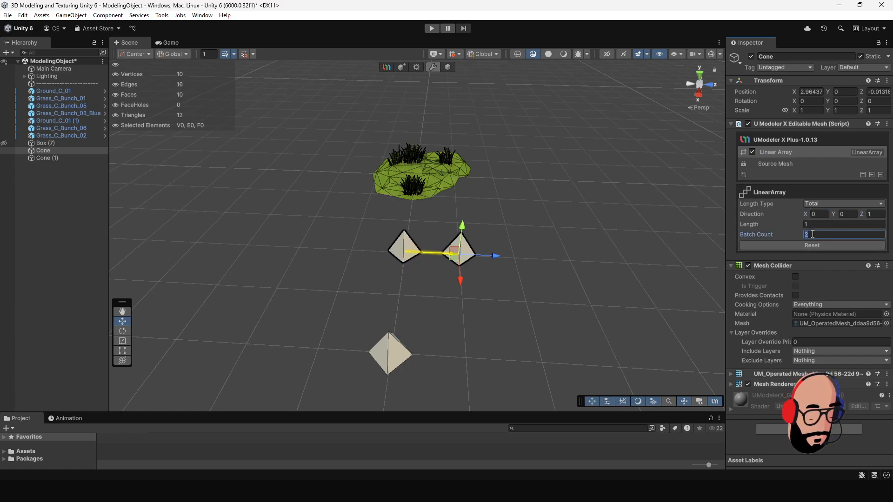
{"action": "type", "text": "4"}
- Set the linear array's batch count to 4 and its length to 4
{"action": "right_click_drag", "start_coordinate": [622, 255], "coordinate": [432, 287], "text": "alt"}
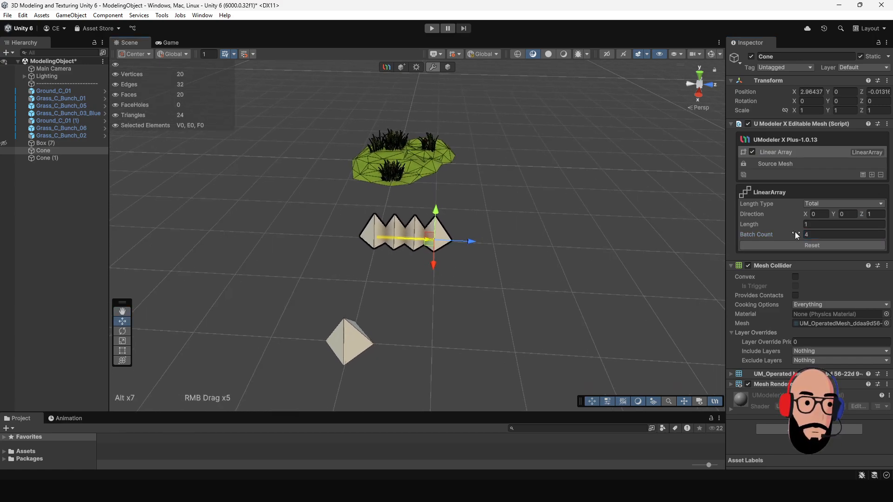
{"action": "type", "text": "4"}
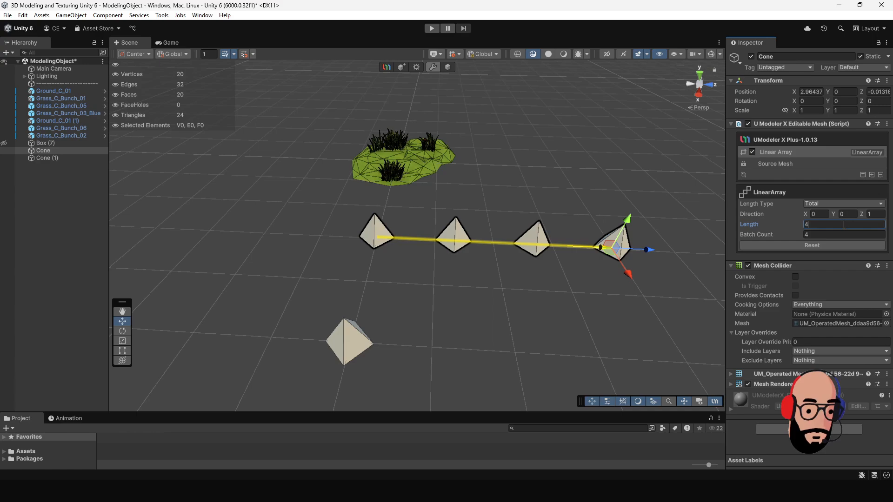
- Shorten the linear array along Z with its end handle to about 2.42, undoing the stray handle move
{"action": "left_click_drag", "start_coordinate": [648, 249], "coordinate": [591, 245]}
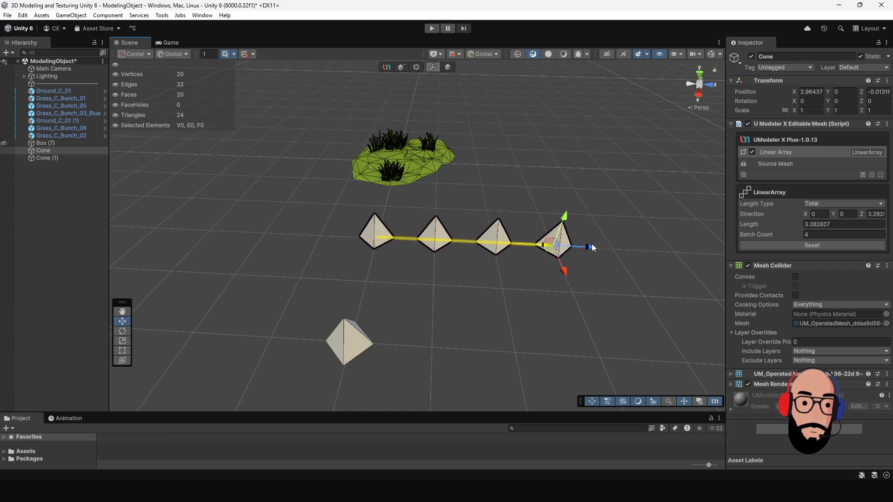
{"action": "middle_click_drag", "start_coordinate": [592, 244], "coordinate": [548, 260], "text": "alt"}
{"action": "mouse_move", "coordinate": [523, 235]}
{"action": "left_mouse_down"}
{"action": "mouse_move", "coordinate": [518, 163]}
{"action": "mouse_move", "coordinate": [539, 212]}
{"action": "mouse_move", "coordinate": [522, 283]}
{"action": "mouse_move", "coordinate": [501, 225]}
{"action": "mouse_move", "coordinate": [524, 247]}
{"action": "left_mouse_up"}
{"action": "key", "text": "ctrl+z"}
{"action": "key", "text": "ctrl+z"}
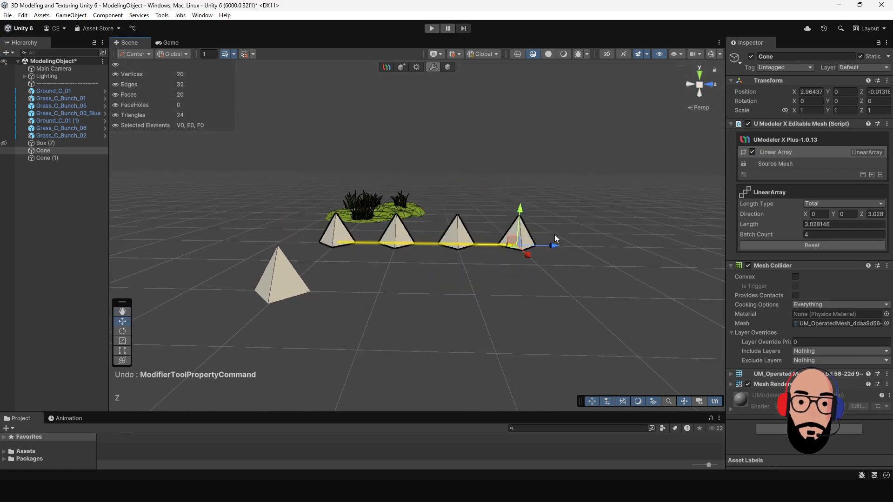
{"action": "middle_click_drag", "start_coordinate": [520, 253], "coordinate": [464, 279], "text": "alt"}
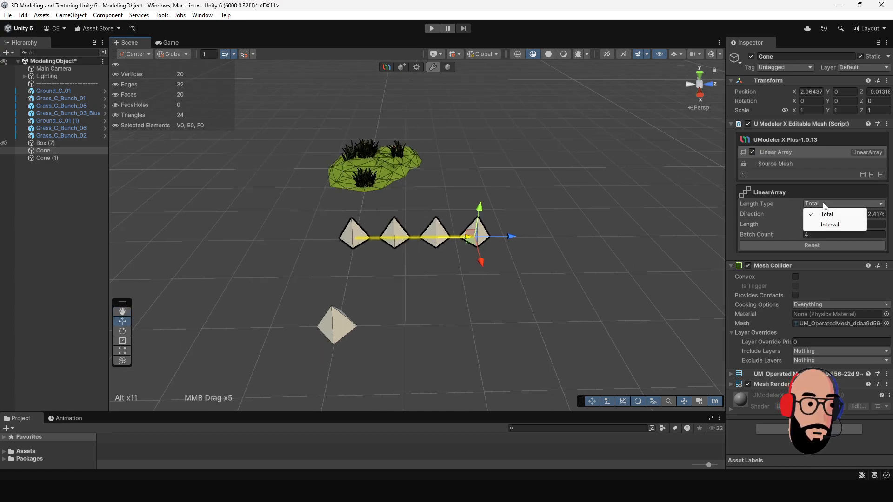
- Try the Interval length type with a spacing of about 0.78, and switch the array back to Total
{"action": "left_click", "coordinate": [826, 226]}
{"action": "middle_click_drag", "start_coordinate": [539, 241], "coordinate": [537, 235], "text": "alt"}
{"action": "left_click_drag", "start_coordinate": [624, 255], "coordinate": [467, 257]}
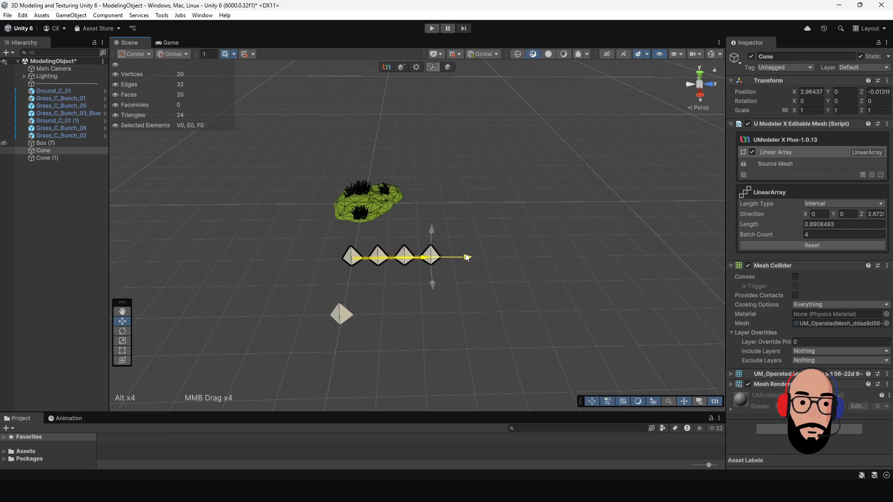
{"action": "left_click", "coordinate": [822, 204]}
{"action": "left_click", "coordinate": [837, 215]}
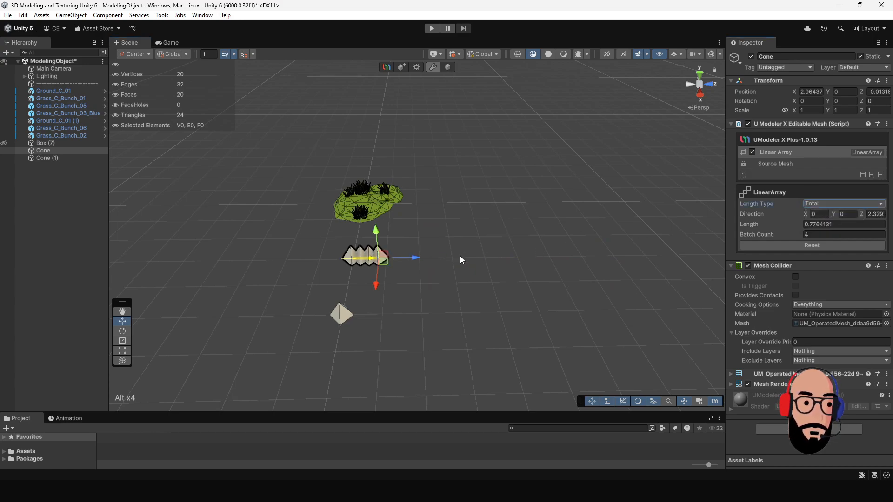
- Stretch the four-cone array along Z until the cones are clearly separated, and finish editing the modifier
{"action": "scroll", "coordinate": [460, 256], "scroll_direction": "up", "scroll_amount": 2}
{"action": "right_click_drag", "start_coordinate": [460, 270], "coordinate": [502, 219], "text": "alt"}
{"action": "left_click", "coordinate": [449, 69]}
{"action": "left_click", "coordinate": [392, 257]}
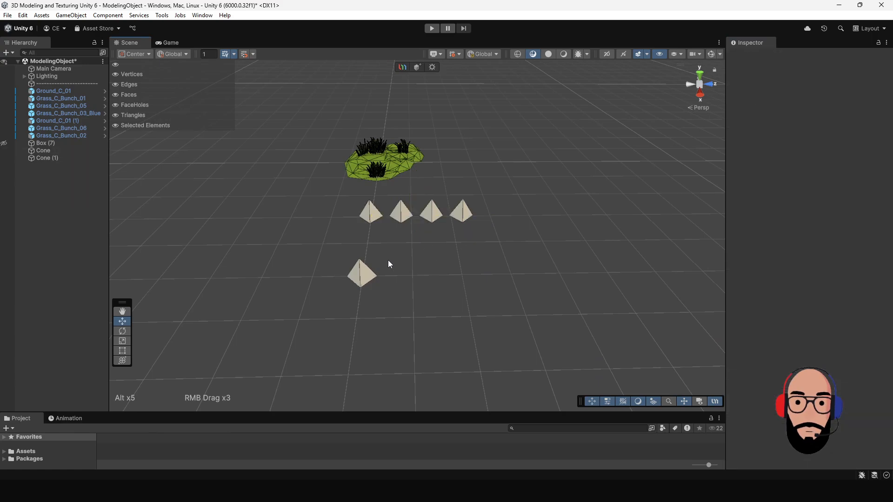
- Add a Radial Array modifier to the second cone in front of the row
{"action": "left_click", "coordinate": [356, 271]}
{"action": "left_click_drag", "start_coordinate": [443, 272], "coordinate": [443, 235], "text": "alt"}
{"action": "middle_click_drag", "start_coordinate": [442, 236], "coordinate": [491, 220], "text": "alt"}
{"action": "right_click_drag", "start_coordinate": [491, 220], "coordinate": [533, 289], "text": "alt"}
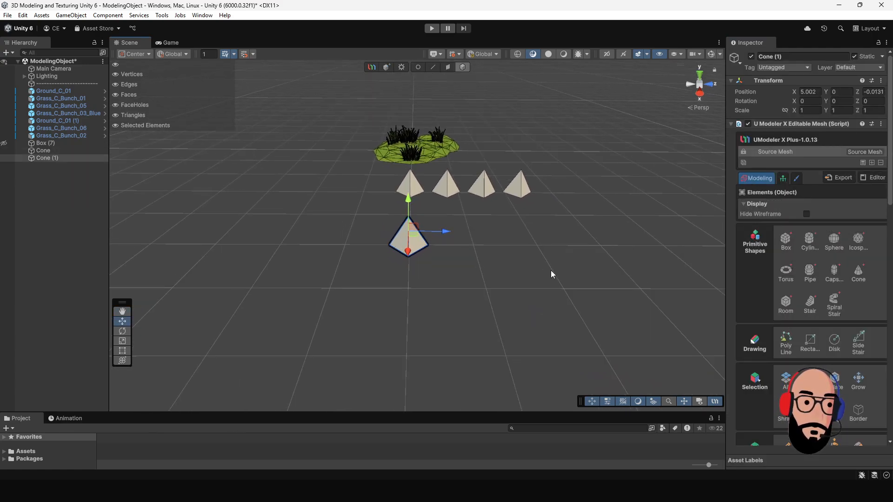
{"action": "left_click", "coordinate": [872, 164]}
{"action": "left_click", "coordinate": [835, 289]}
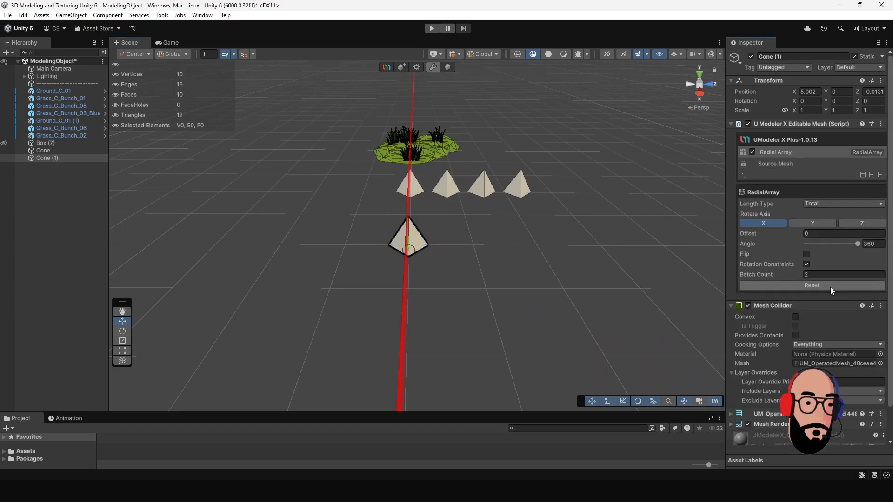
- Set the radial array's offset to 0.72 and its batch count to 5
{"action": "left_click_drag", "start_coordinate": [528, 257], "coordinate": [461, 245], "text": "alt"}
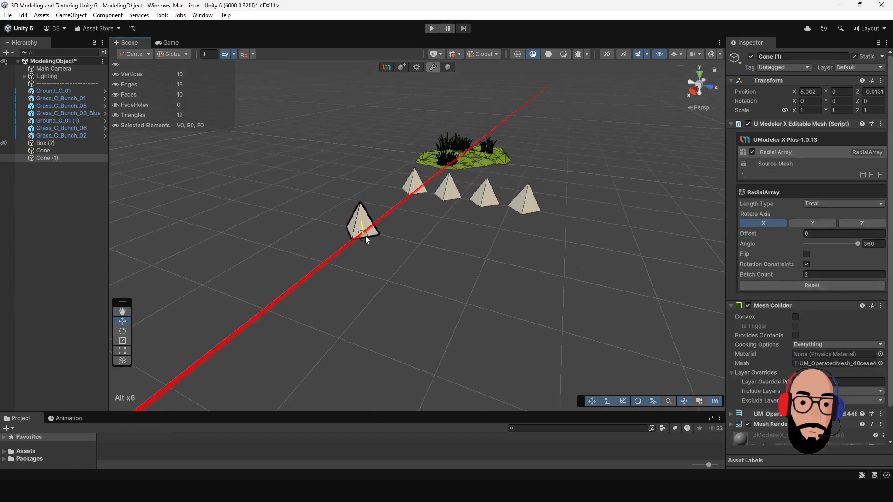
{"action": "scroll", "coordinate": [369, 238], "scroll_direction": "up", "scroll_amount": 3}
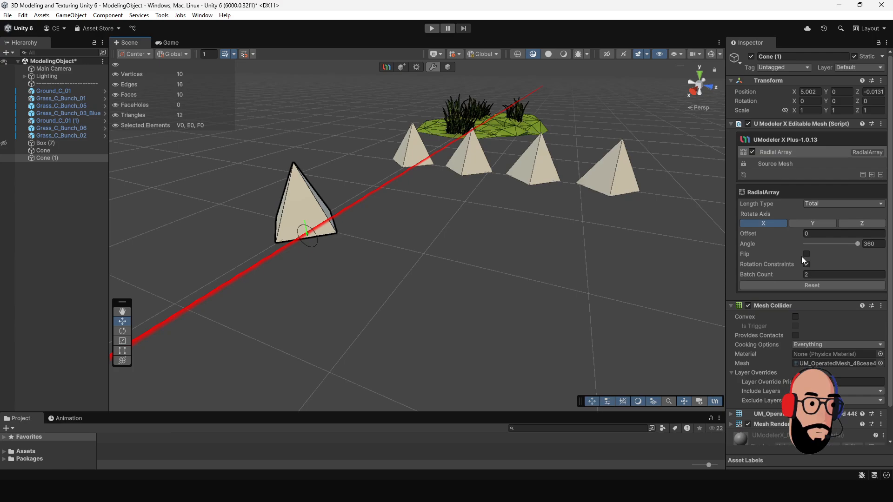
{"action": "left_click_drag", "start_coordinate": [793, 233], "coordinate": [808, 235]}
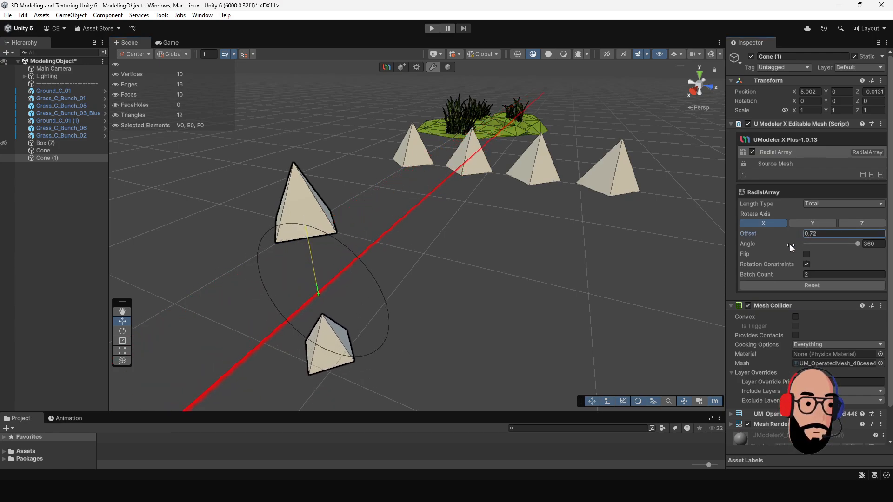
{"action": "left_click_drag", "start_coordinate": [791, 275], "coordinate": [796, 275]}
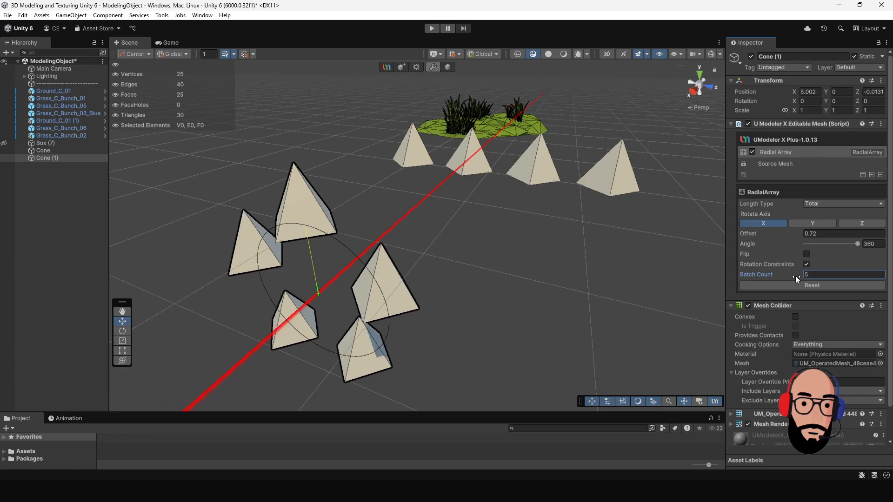
{"action": "right_click_drag", "start_coordinate": [517, 273], "coordinate": [699, 267], "text": "alt"}
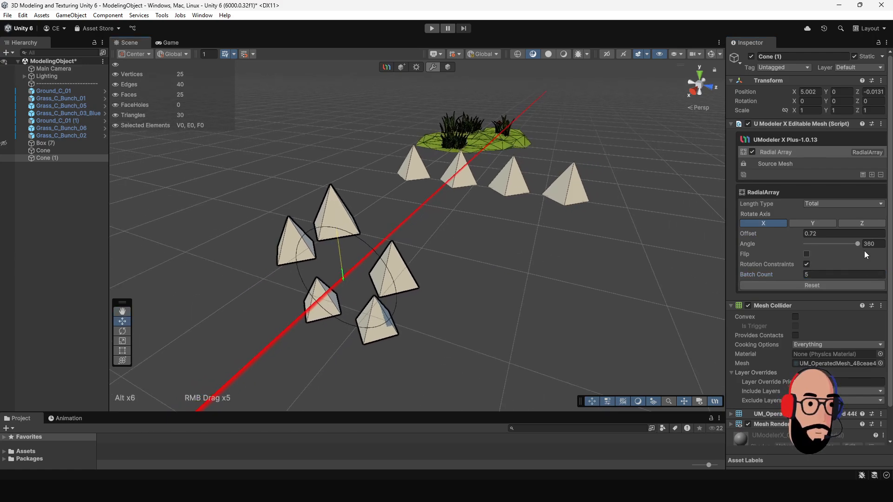
- Set the radial array's angle to 350, try Z as the rotate axis, and switch it to Y
{"action": "mouse_move", "coordinate": [858, 244]}
{"action": "left_mouse_down"}
{"action": "mouse_move", "coordinate": [828, 248]}
{"action": "mouse_move", "coordinate": [855, 250]}
{"action": "left_mouse_up"}
{"action": "left_click", "coordinate": [860, 224]}
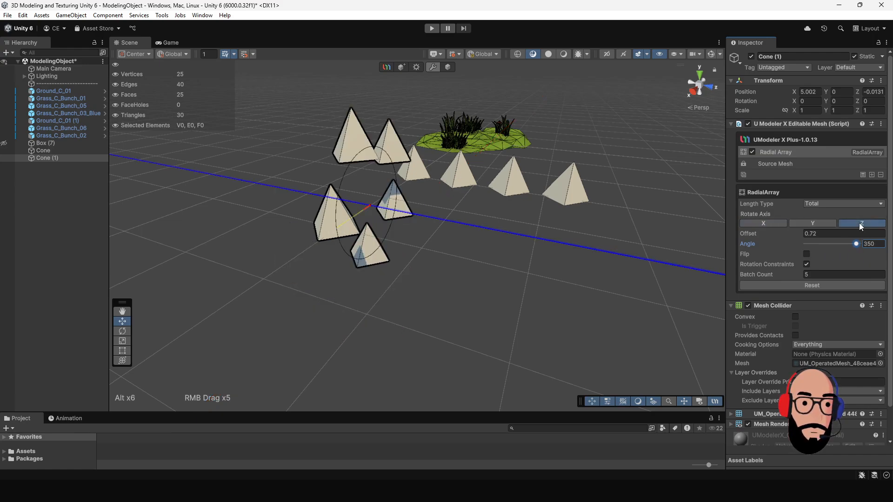
{"action": "left_click", "coordinate": [812, 224]}
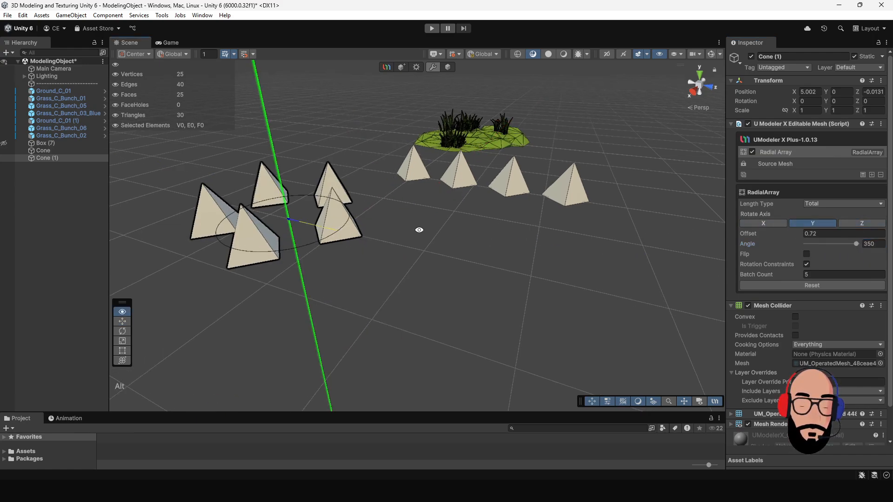
{"action": "middle_click_drag", "start_coordinate": [418, 229], "coordinate": [473, 210], "text": "alt"}
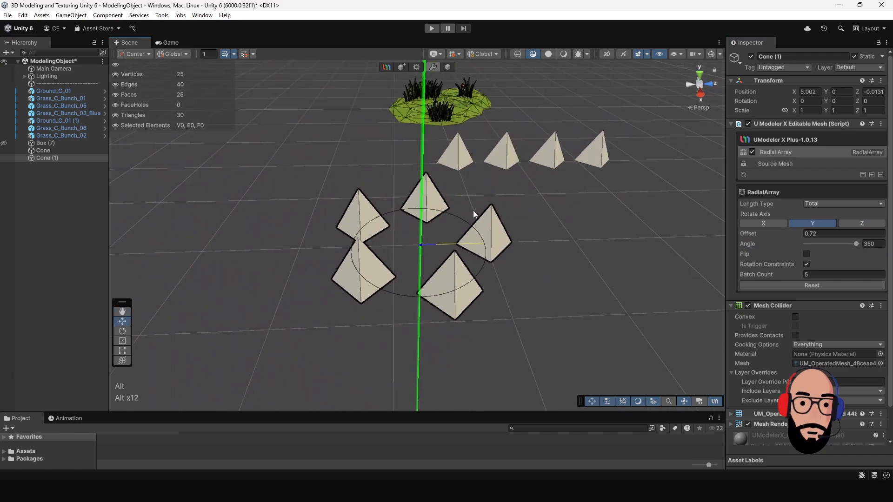
{"action": "left_click_drag", "start_coordinate": [520, 232], "coordinate": [626, 240], "text": "alt"}
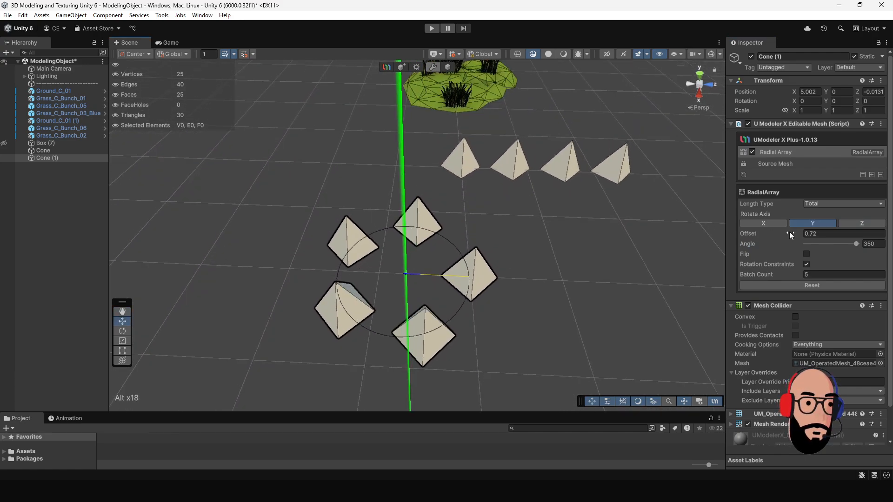
- Tighten the cone ring to an offset of 0.59, with a batch count of 11 and an angle of 254
{"action": "mouse_move", "coordinate": [788, 231]}
{"action": "left_mouse_down"}
{"action": "mouse_move", "coordinate": [801, 238]}
{"action": "mouse_move", "coordinate": [791, 241]}
{"action": "left_mouse_up"}
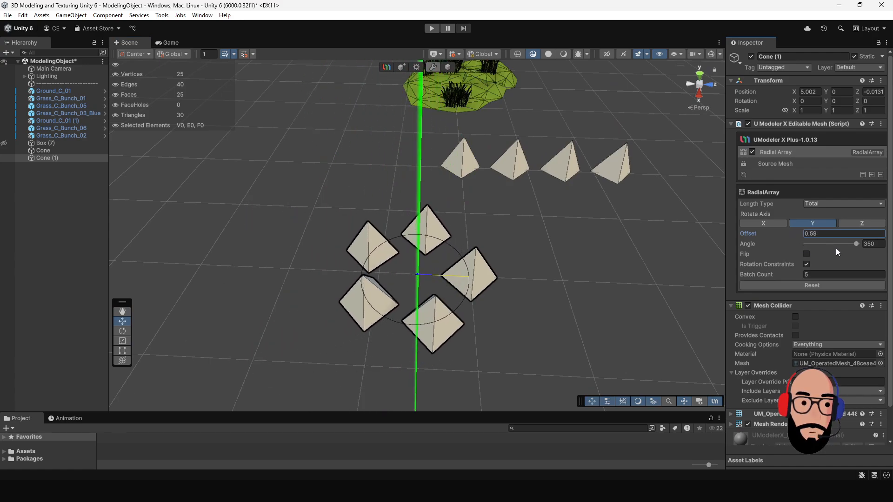
{"action": "left_click_drag", "start_coordinate": [799, 274], "coordinate": [800, 274]}
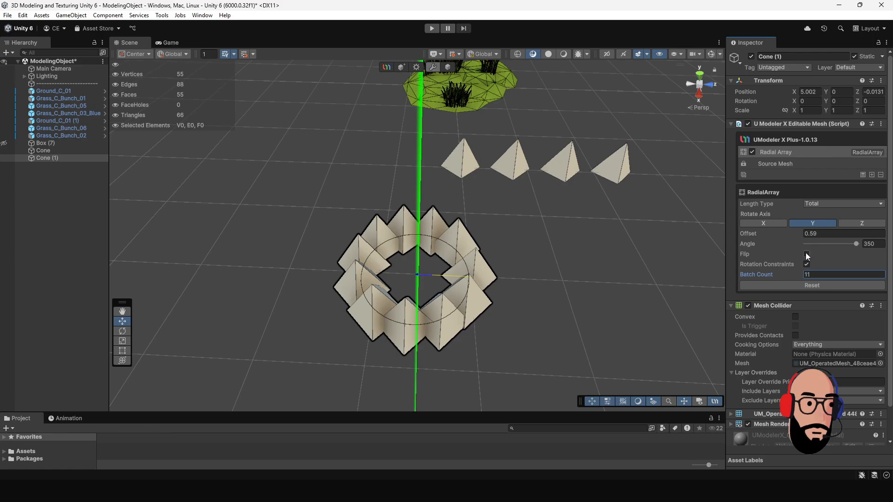
{"action": "left_click_drag", "start_coordinate": [858, 247], "coordinate": [839, 246]}
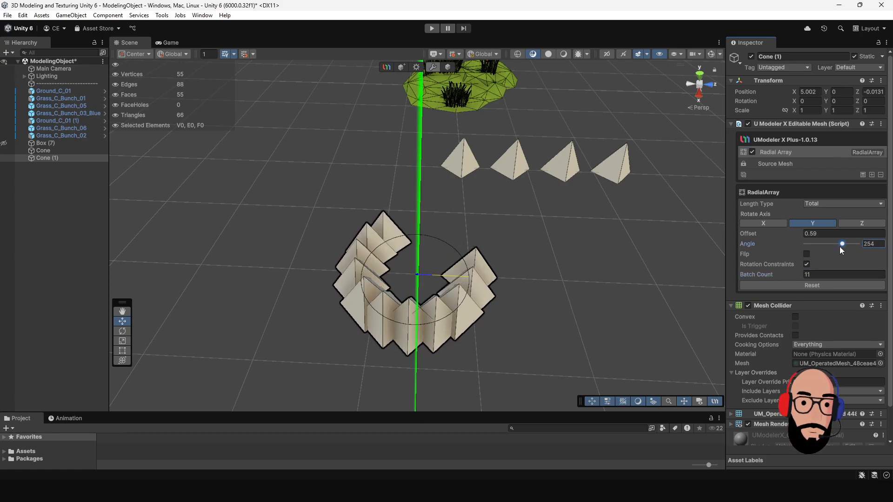
- Set the cone ring to an offset of 1.57, a batch count of 4 and an angle of 360, and finish editing the modifier
{"action": "left_click_drag", "start_coordinate": [791, 231], "coordinate": [808, 235]}
{"action": "middle_click_drag", "start_coordinate": [607, 271], "coordinate": [518, 238], "text": "alt"}
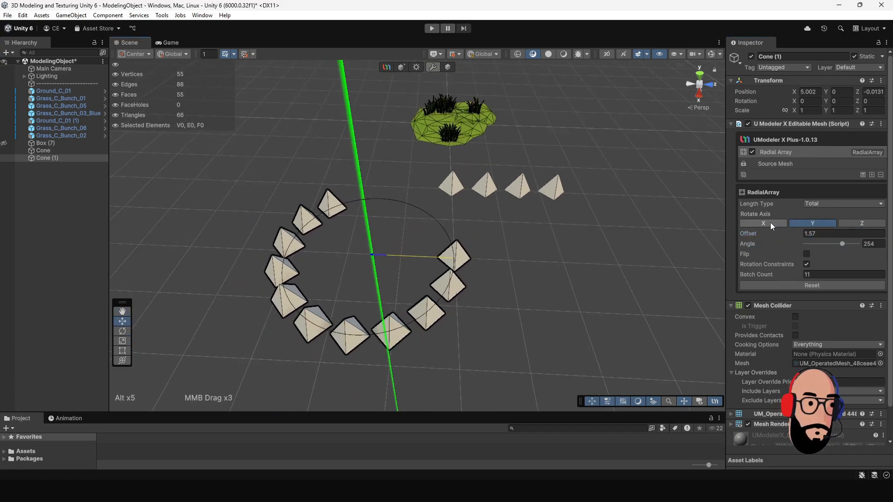
{"action": "left_click_drag", "start_coordinate": [791, 275], "coordinate": [788, 275]}
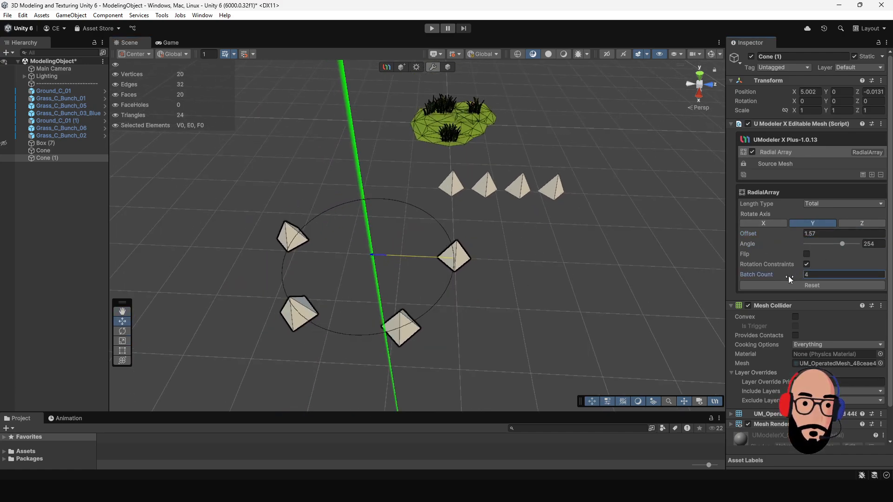
{"action": "left_click_drag", "start_coordinate": [839, 242], "coordinate": [863, 247]}
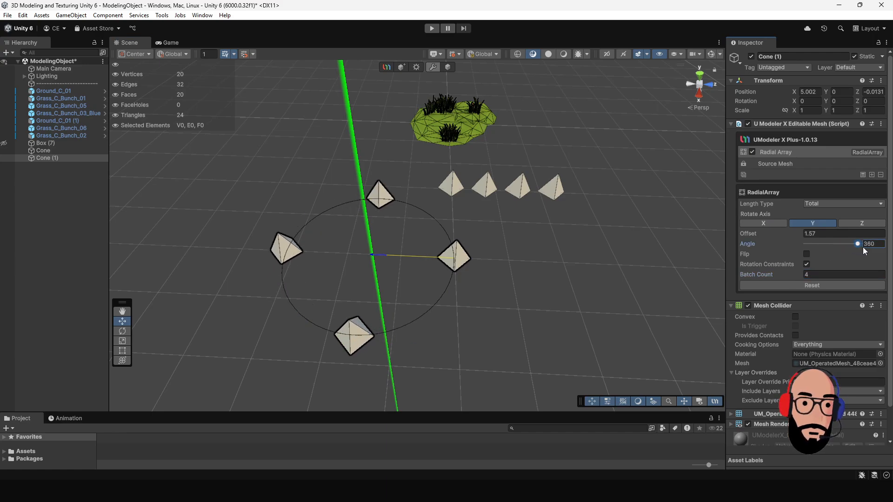
{"action": "mouse_move", "coordinate": [502, 276]}
{"action": "middle_mouse_down", "text": "alt"}
{"action": "mouse_move", "coordinate": [528, 278]}
{"action": "mouse_move", "coordinate": [592, 189]}
{"action": "mouse_move", "coordinate": [509, 285]}
{"action": "middle_mouse_up", "text": "alt"}
{"action": "left_click_drag", "start_coordinate": [509, 285], "coordinate": [493, 291], "text": "alt"}
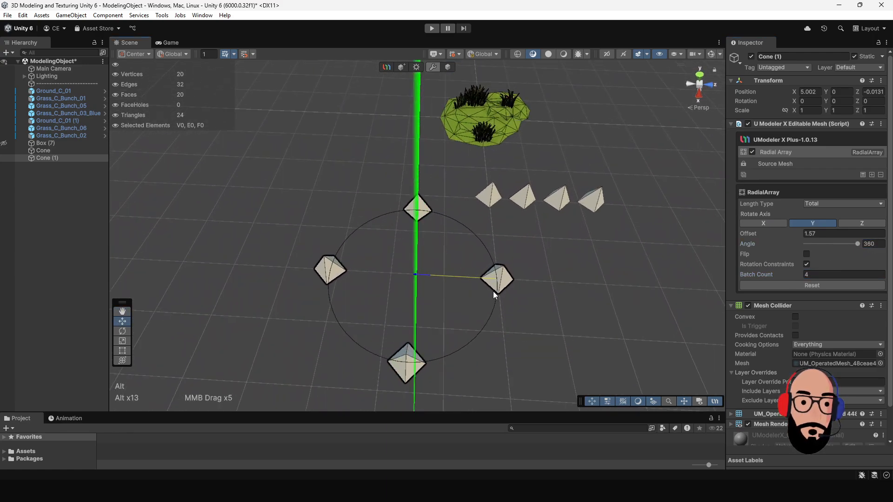
{"action": "left_click", "coordinate": [449, 69]}
{"action": "mouse_move", "coordinate": [449, 269]}
{"action": "left_mouse_down"}
{"action": "mouse_move", "coordinate": [549, 274]}
{"action": "mouse_move", "coordinate": [490, 231]}
{"action": "mouse_move", "coordinate": [449, 254]}
{"action": "left_mouse_up"}
{"action": "left_click_drag", "start_coordinate": [417, 285], "coordinate": [621, 181]}
{"action": "left_click_drag", "start_coordinate": [406, 216], "coordinate": [450, 178], "text": "alt"}
{"action": "left_click", "coordinate": [458, 162]}
{"action": "left_click", "coordinate": [416, 68]}
{"action": "scroll", "coordinate": [444, 185], "scroll_direction": "up", "scroll_amount": 2}
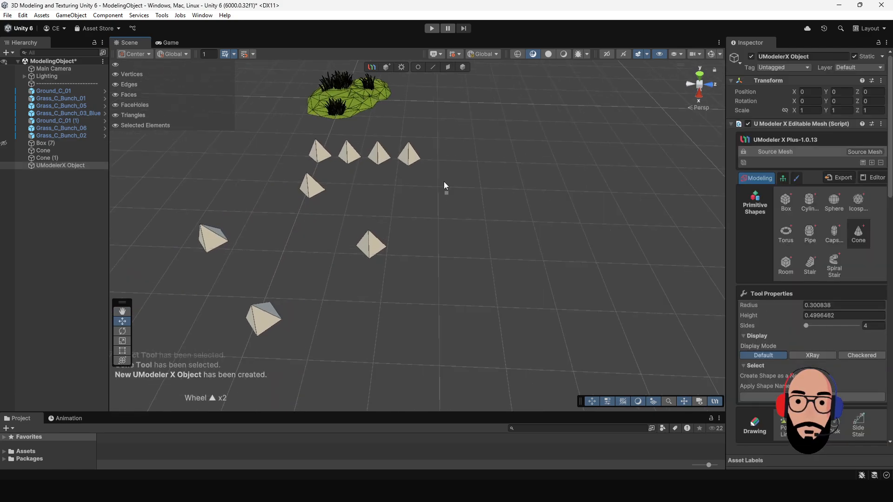
{"action": "middle_click_drag", "start_coordinate": [444, 167], "coordinate": [394, 190]}
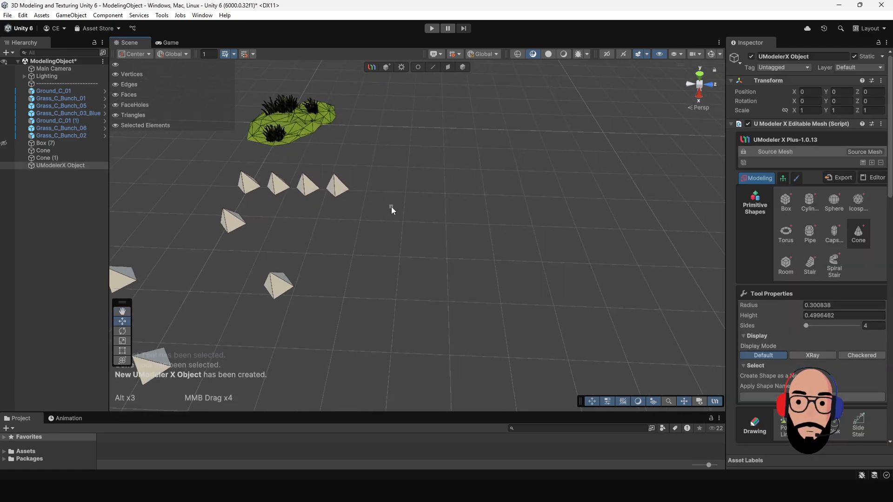
{"action": "left_click_drag", "start_coordinate": [392, 206], "coordinate": [396, 226]}
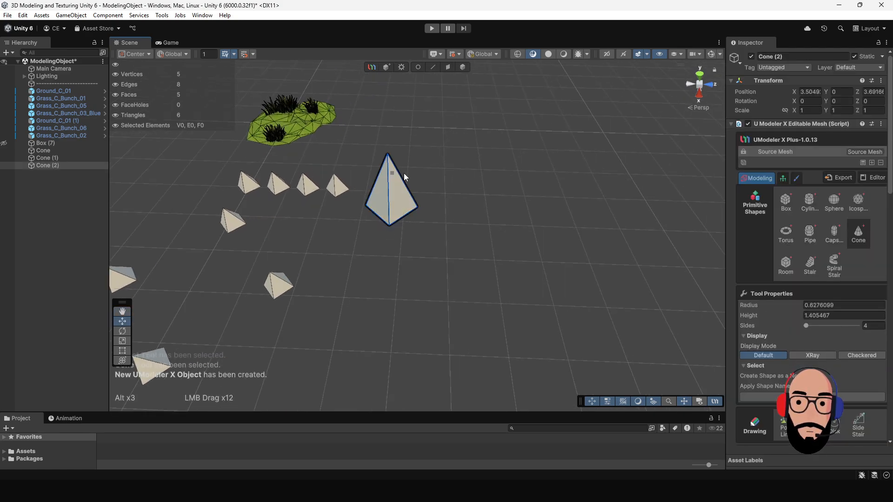
{"action": "left_click", "coordinate": [461, 71]}
{"action": "key", "text": "Delete"}
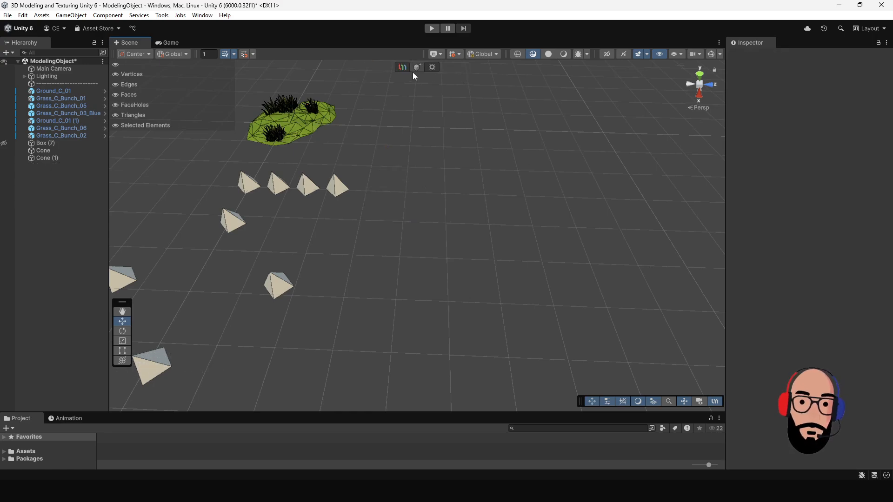
- Draw a new box about 1.35 wide, 1.45 deep and 1.45 high in the empty area beyond the cones
{"action": "left_click", "coordinate": [788, 202]}
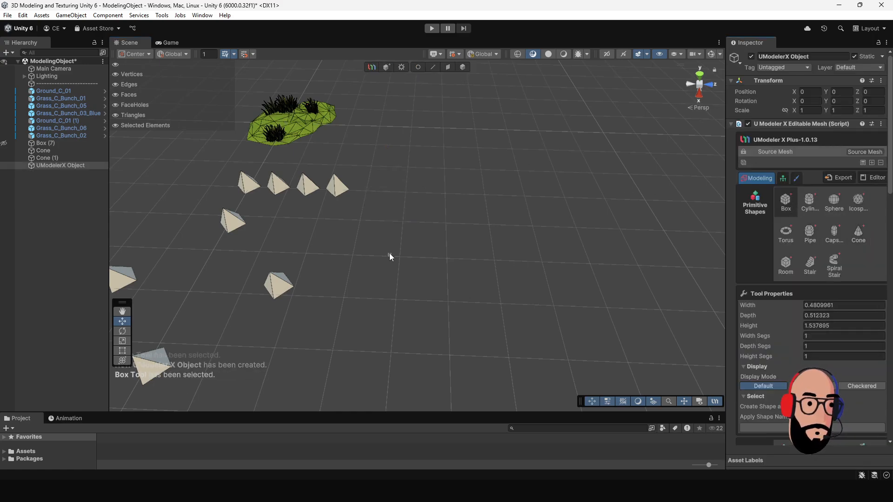
{"action": "middle_click_drag", "start_coordinate": [531, 265], "coordinate": [499, 245], "text": "alt"}
{"action": "left_click_drag", "start_coordinate": [471, 216], "coordinate": [543, 266]}
{"action": "left_click", "coordinate": [558, 217]}
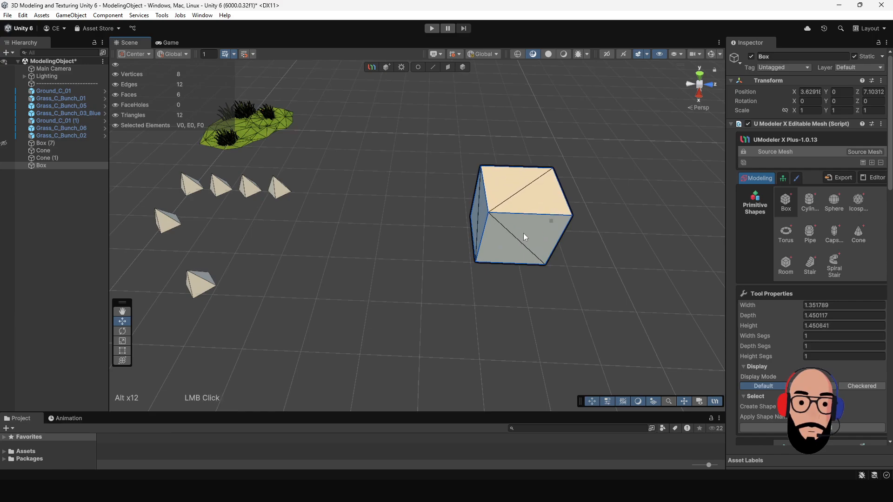
{"action": "middle_click_drag", "start_coordinate": [523, 233], "coordinate": [493, 132], "text": "alt"}
{"action": "left_click", "coordinate": [463, 67]}
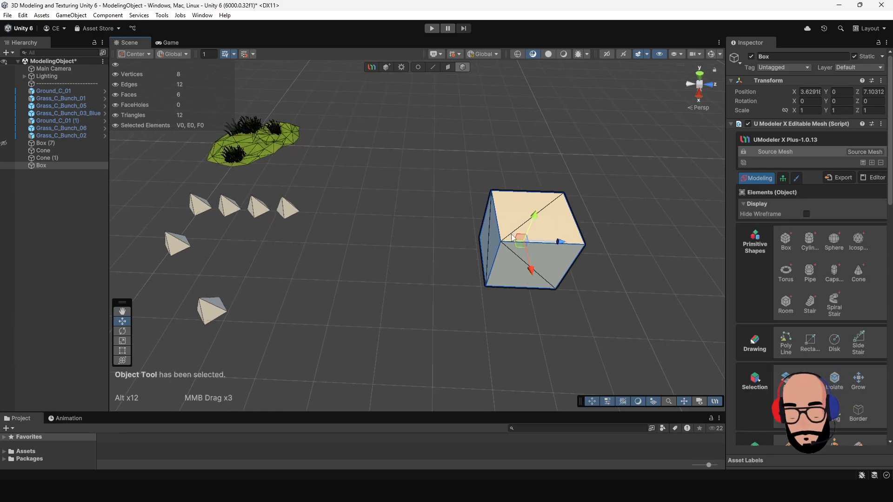
- Duplicate the box and place the copy nearer the cones at a lower level
{"action": "left_click_drag", "start_coordinate": [552, 248], "coordinate": [397, 234], "text": "shift"}
{"action": "scroll", "coordinate": [392, 188], "scroll_direction": "up", "scroll_amount": 3}
{"action": "left_click", "coordinate": [289, 168]}
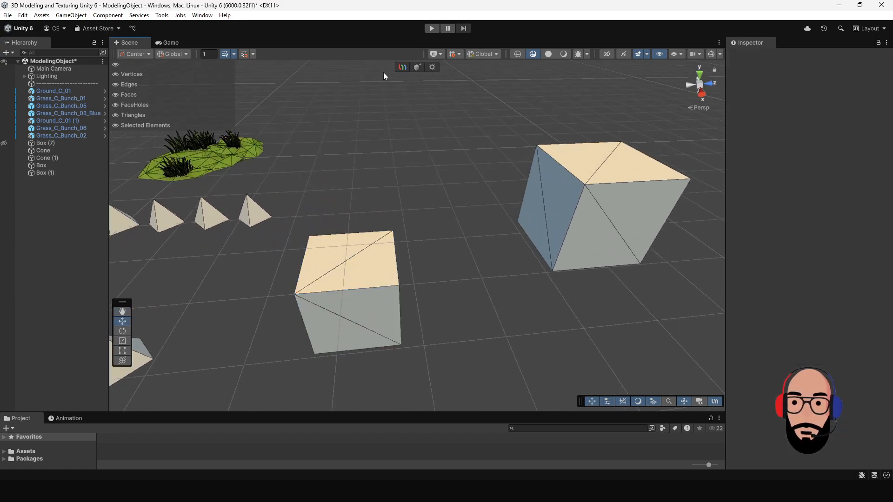
- Draw a thin, narrow box as a stair tread along the lower box's top edge facing the higher box
{"action": "left_click", "coordinate": [418, 67]}
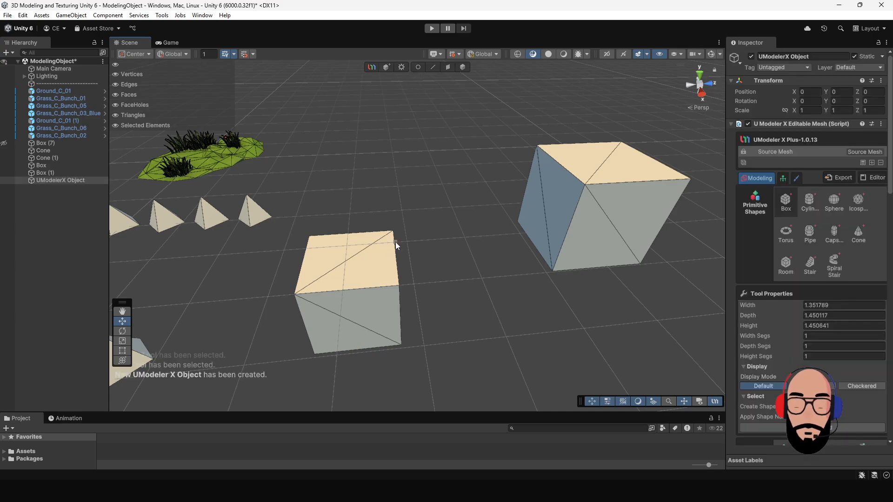
{"action": "left_click_drag", "start_coordinate": [395, 242], "coordinate": [448, 254]}
{"action": "left_click", "coordinate": [418, 270]}
{"action": "left_click", "coordinate": [463, 67]}
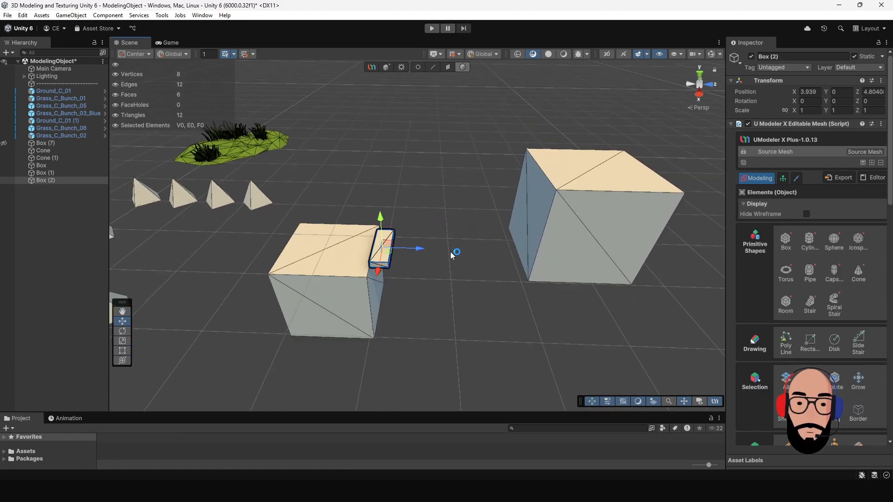
- Add a Linear Array modifier to the tread with direction X 0 and Z 1, and stretch it about 2.62 to the higher box's top
{"action": "left_click", "coordinate": [871, 162]}
{"action": "left_click", "coordinate": [841, 278]}
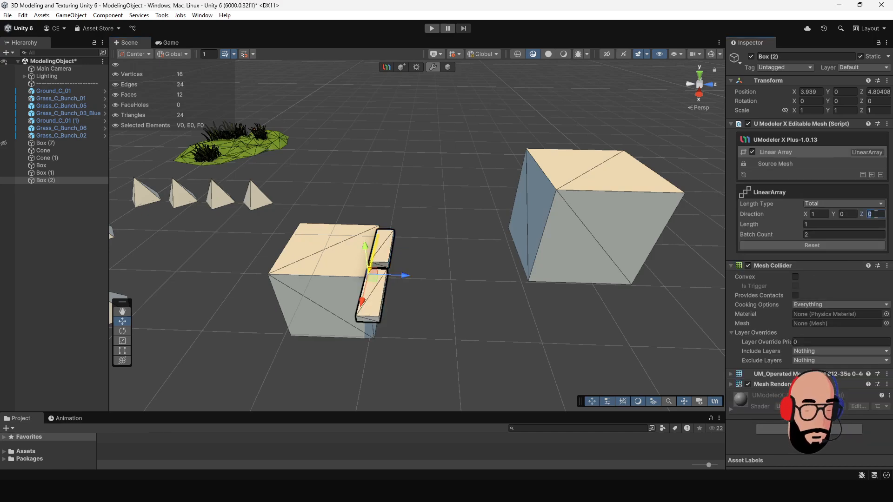
{"action": "type", "text": "1"}
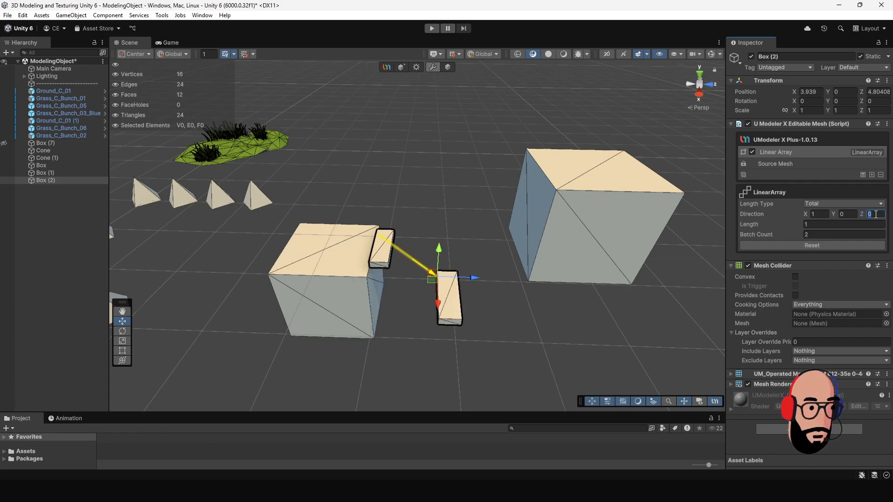
{"action": "left_click", "coordinate": [820, 215]}
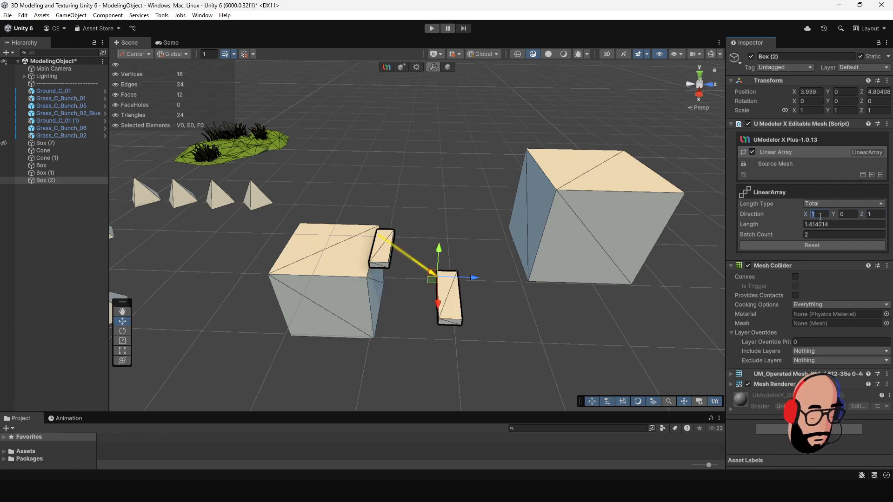
{"action": "type", "text": "0"}
{"action": "left_click_drag", "start_coordinate": [474, 237], "coordinate": [538, 239]}
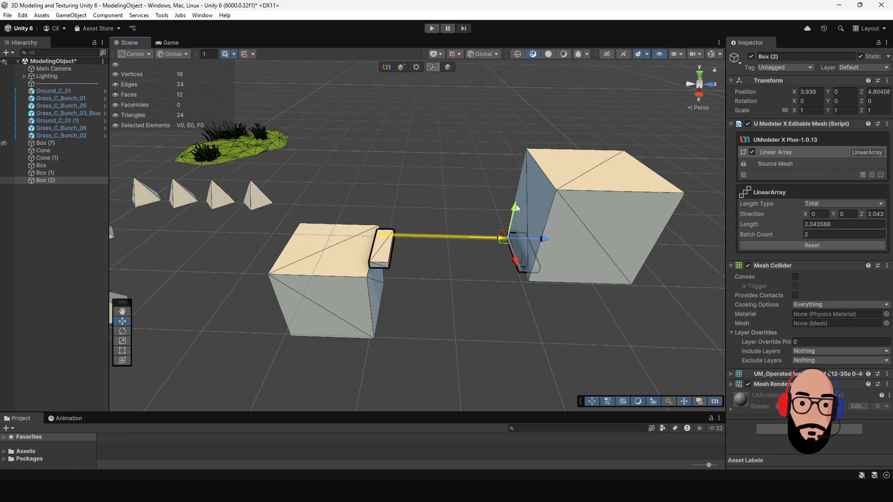
{"action": "left_click_drag", "start_coordinate": [506, 209], "coordinate": [623, 202]}
- Set the tread array's batch count to 6 after trying 3 and 5
{"action": "left_click", "coordinate": [816, 234]}
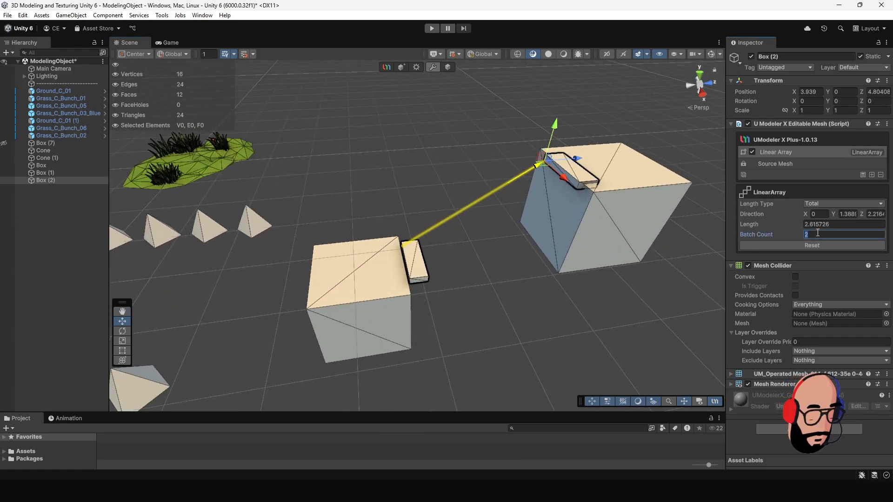
{"action": "type", "text": "3"}
{"action": "left_click_drag", "start_coordinate": [448, 245], "coordinate": [439, 214], "text": "alt"}
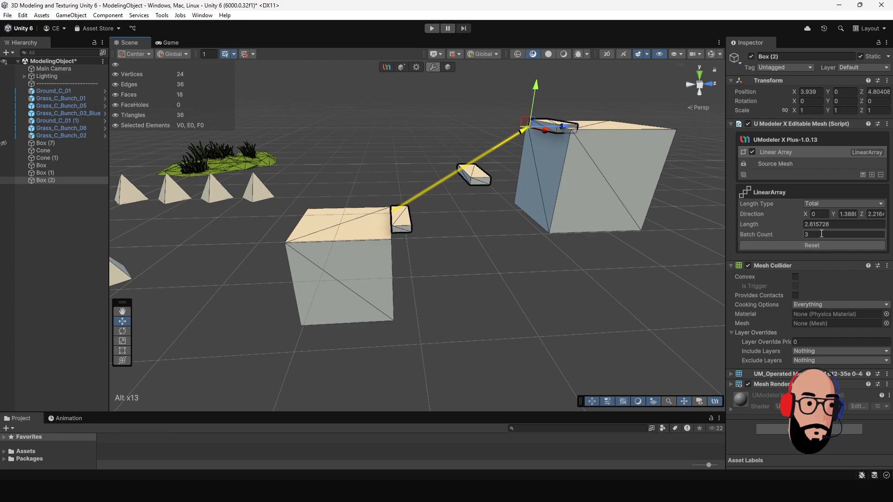
{"action": "type", "text": "5"}
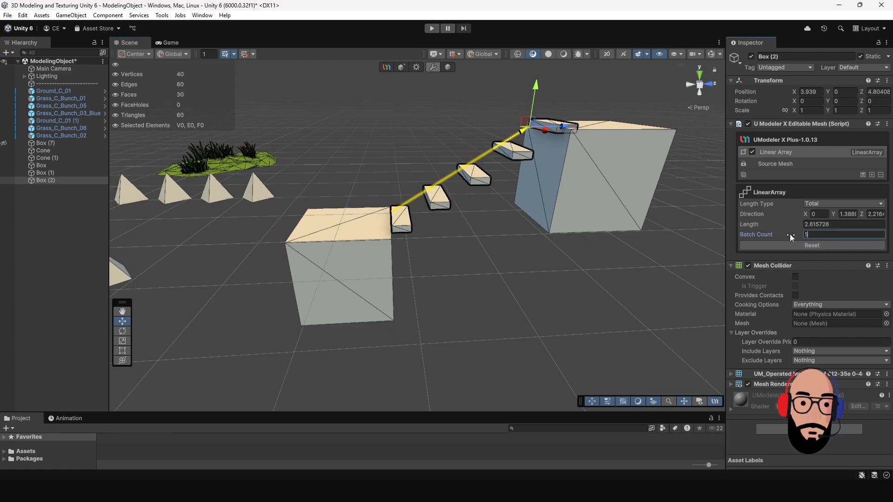
{"action": "type", "text": "6"}
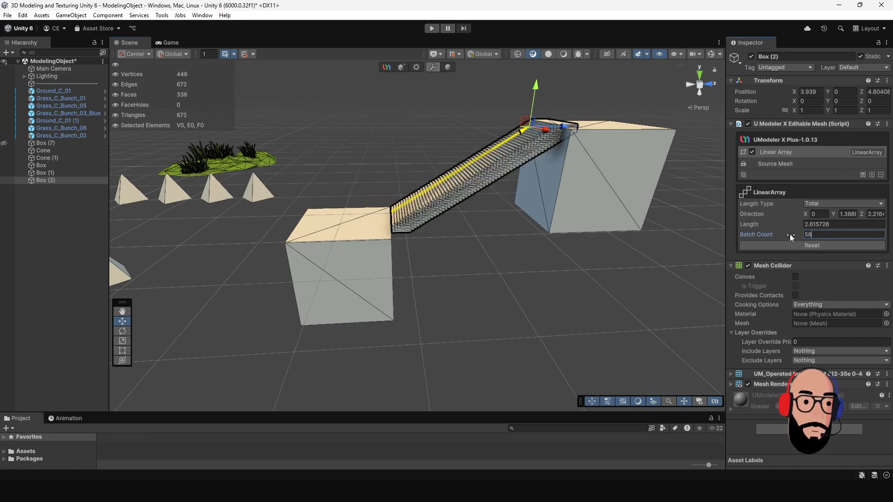
{"action": "key", "text": "BackSpace"}
{"action": "key", "text": "BackSpace"}
{"action": "type", "text": "6"}
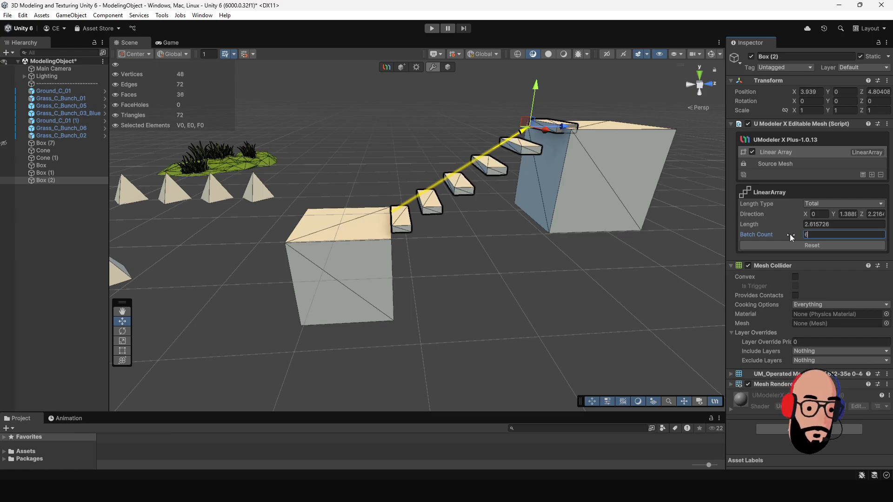
- Shorten the stair array slightly along Z to a length of about 2.59, undoing the extra handle move
{"action": "right_click_drag", "start_coordinate": [677, 250], "coordinate": [578, 230]}
{"action": "left_click_drag", "start_coordinate": [578, 230], "coordinate": [513, 187], "text": "alt"}
{"action": "middle_click_drag", "start_coordinate": [513, 187], "coordinate": [415, 235], "text": "alt"}
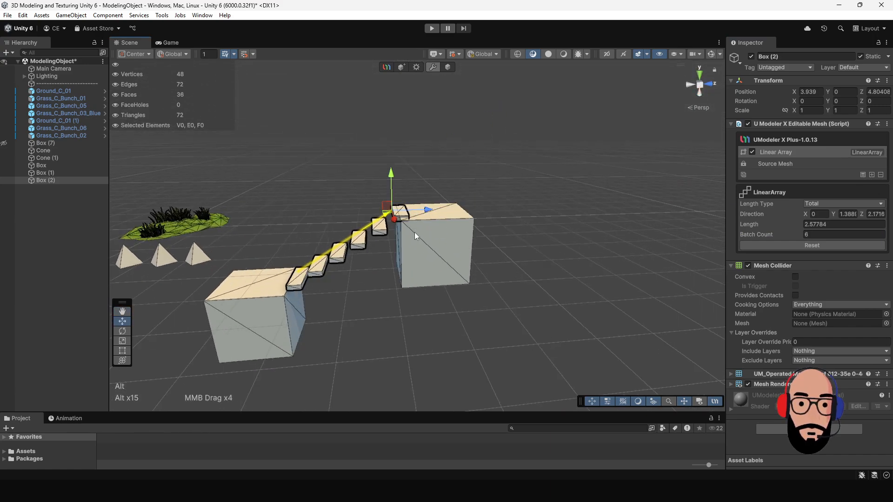
{"action": "left_click_drag", "start_coordinate": [415, 236], "coordinate": [596, 254], "text": "alt"}
{"action": "left_click_drag", "start_coordinate": [528, 219], "coordinate": [458, 207]}
{"action": "key", "text": "ctrl+z"}
- Examine the array of stair treads between the two boxes from several angles and distances
{"action": "right_click_drag", "start_coordinate": [458, 207], "coordinate": [532, 295], "text": "alt"}
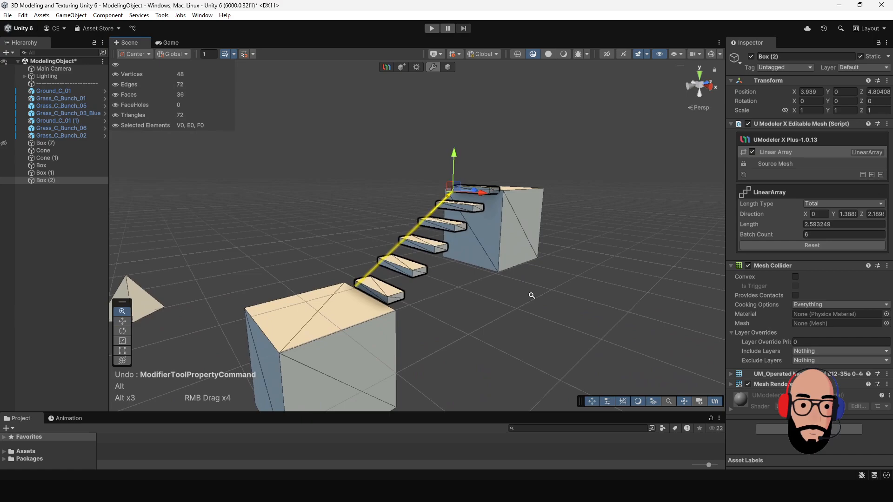
{"action": "left_click_drag", "start_coordinate": [532, 295], "coordinate": [431, 260], "text": "alt"}
{"action": "right_click_drag", "start_coordinate": [430, 261], "coordinate": [436, 266], "text": "alt"}
{"action": "left_click_drag", "start_coordinate": [437, 266], "coordinate": [446, 242], "text": "alt"}
{"action": "right_click_drag", "start_coordinate": [446, 242], "coordinate": [474, 240], "text": "alt"}
{"action": "left_click_drag", "start_coordinate": [474, 240], "coordinate": [436, 217], "text": "alt"}
{"action": "right_click_drag", "start_coordinate": [436, 217], "coordinate": [405, 255], "text": "alt"}
{"action": "middle_click_drag", "start_coordinate": [405, 256], "coordinate": [498, 289], "text": "alt"}
{"action": "right_click_drag", "start_coordinate": [498, 289], "coordinate": [475, 260], "text": "alt"}
{"action": "left_click_drag", "start_coordinate": [474, 259], "coordinate": [464, 270], "text": "alt"}
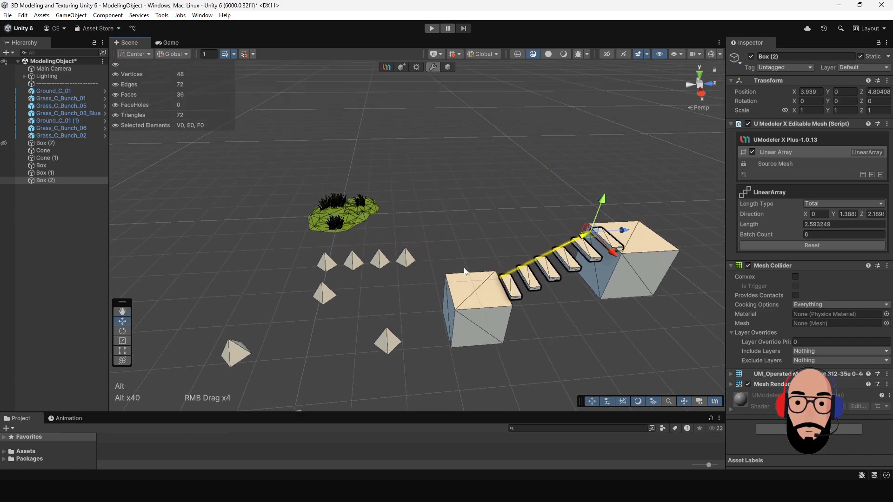